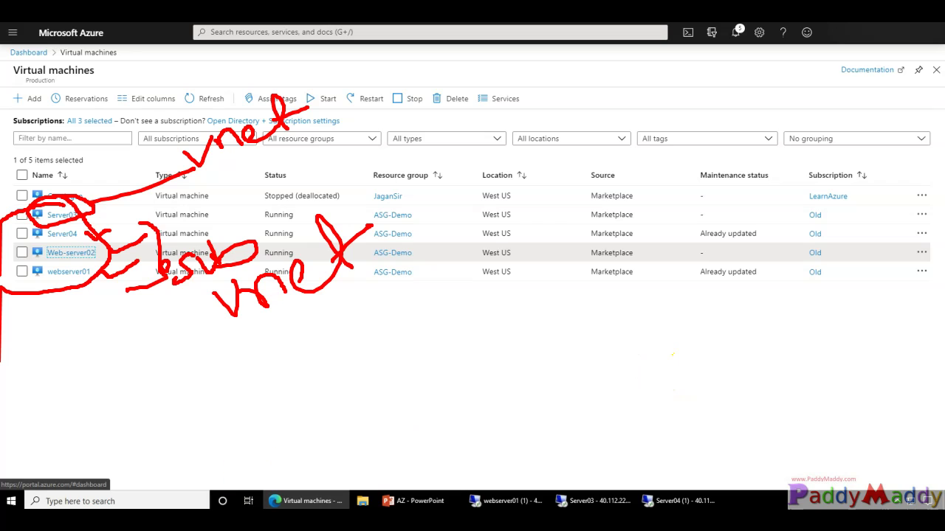
# Open webserver01's networking settings and examine the RDP inbound rule's priority, port and source.
pyautogui.press('Escape')
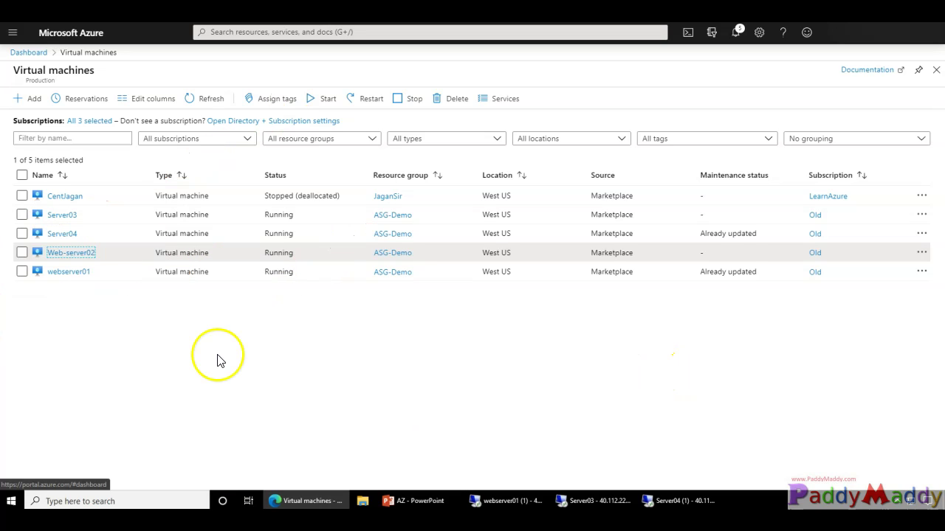
pyautogui.hotkey('ctrl', '+')
pyautogui.click(67, 308)
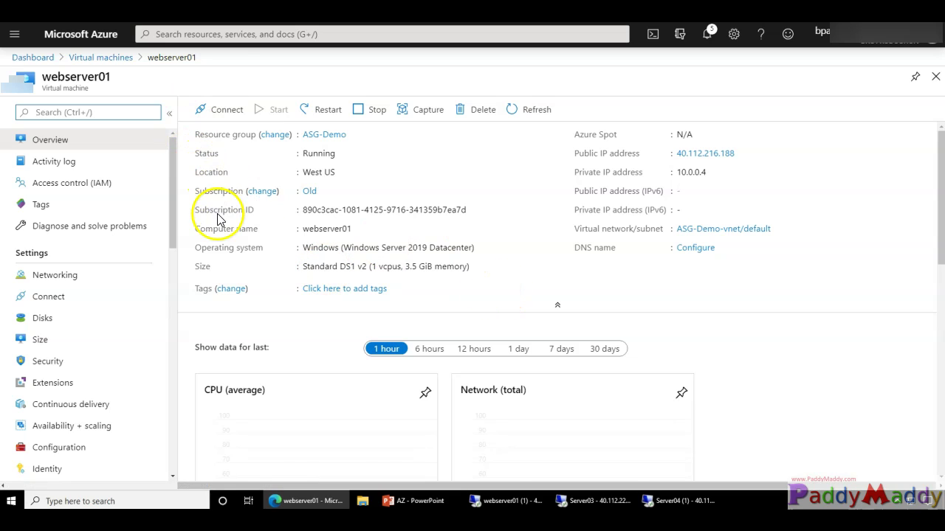
pyautogui.click(96, 276)
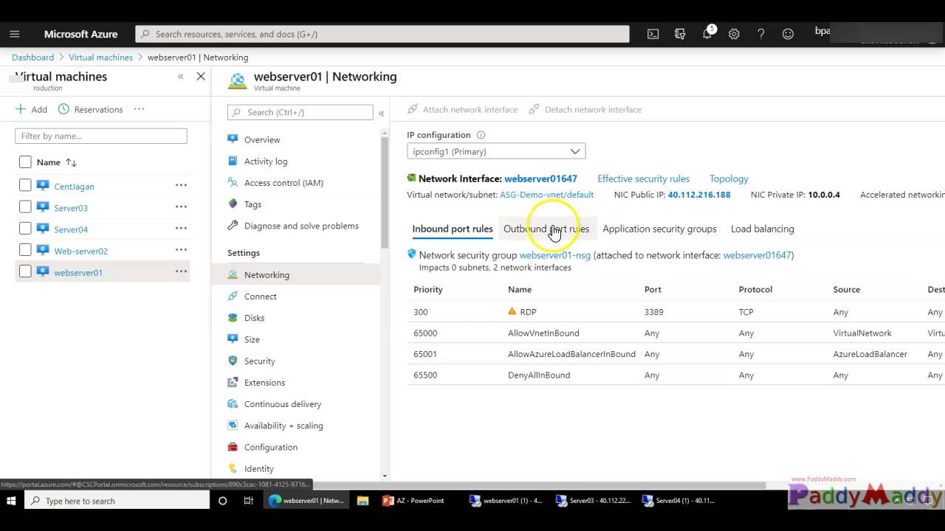
pyautogui.moveTo(412, 318); pyautogui.dragTo(436, 318)
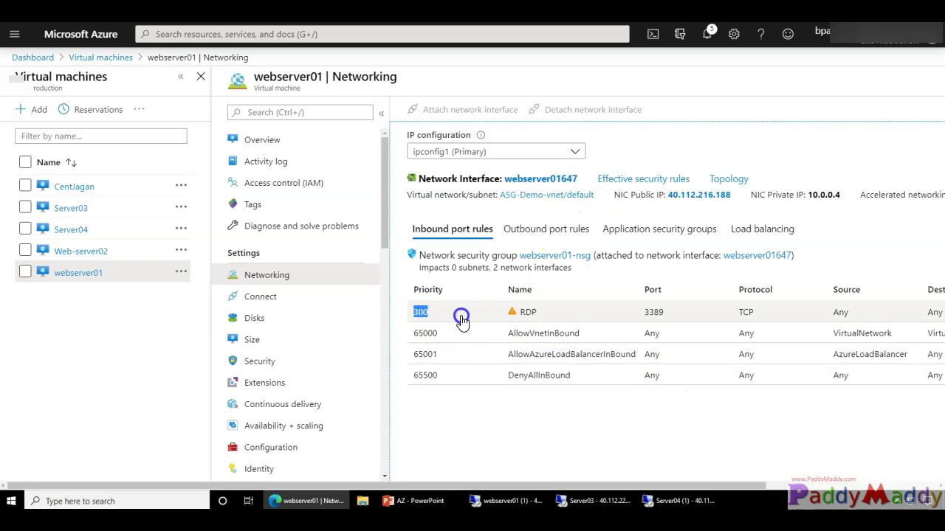
pyautogui.moveTo(641, 313); pyautogui.dragTo(678, 311)
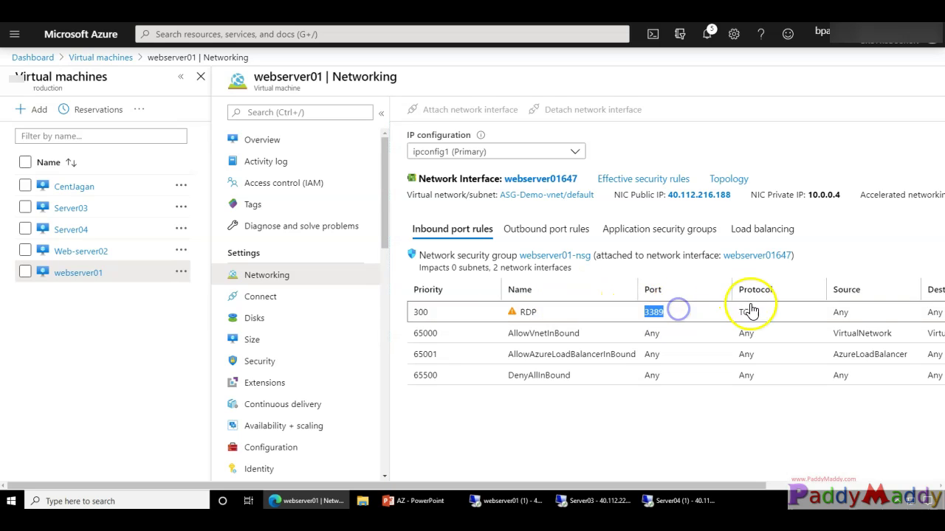
pyautogui.moveTo(834, 313); pyautogui.dragTo(846, 319)
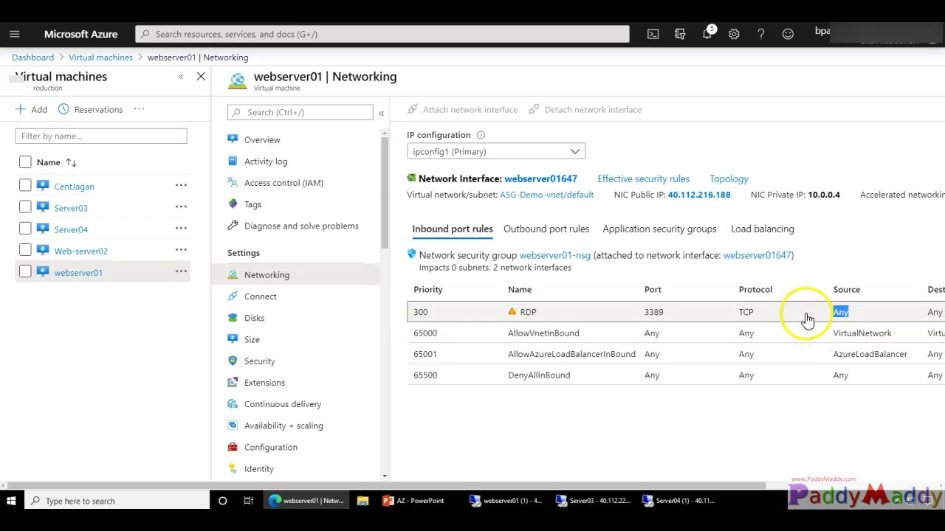
# View Web-server02's networking settings and check which network security group is attached to its network interface.
pyautogui.click(64, 252)
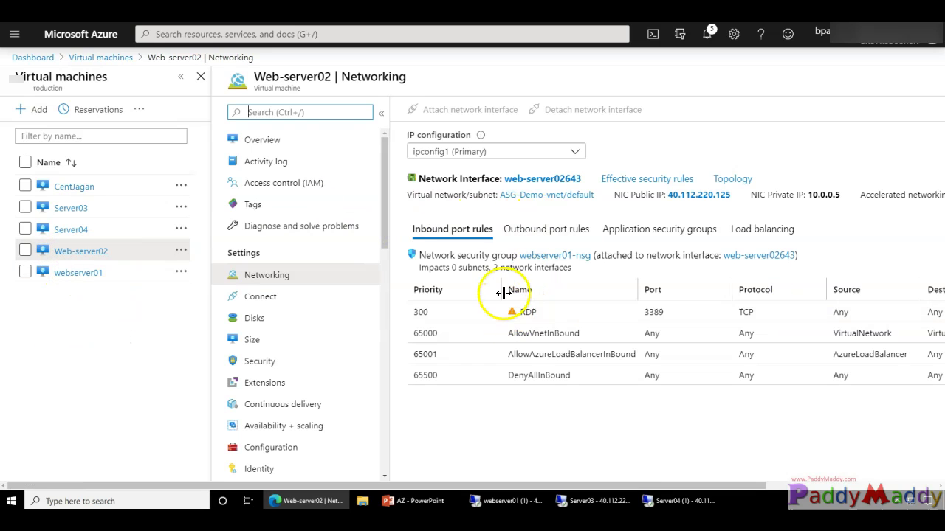
pyautogui.moveTo(514, 262); pyautogui.dragTo(599, 254)
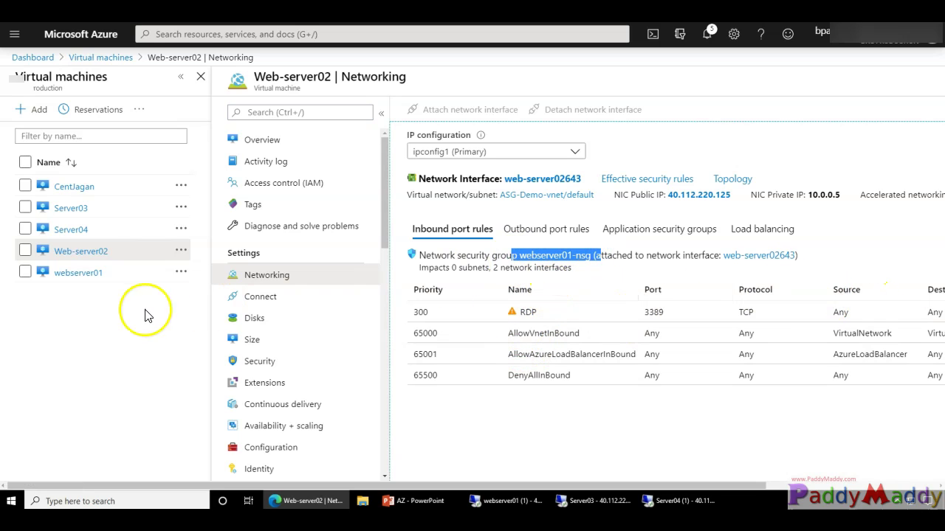
pyautogui.moveTo(693, 211)
pyautogui.mouseDown()
pyautogui.moveTo(631, 222)
pyautogui.moveTo(631, 251)
pyautogui.moveTo(717, 236)
pyautogui.moveTo(691, 212)
pyautogui.mouseUp()
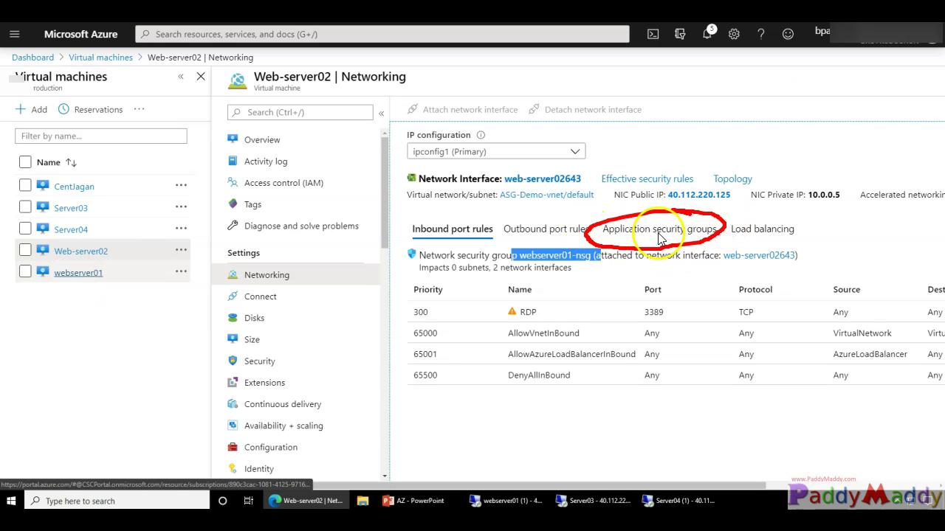
# Return to webserver01's networking settings and check the network security group attached to its network interface.
pyautogui.click(71, 273)
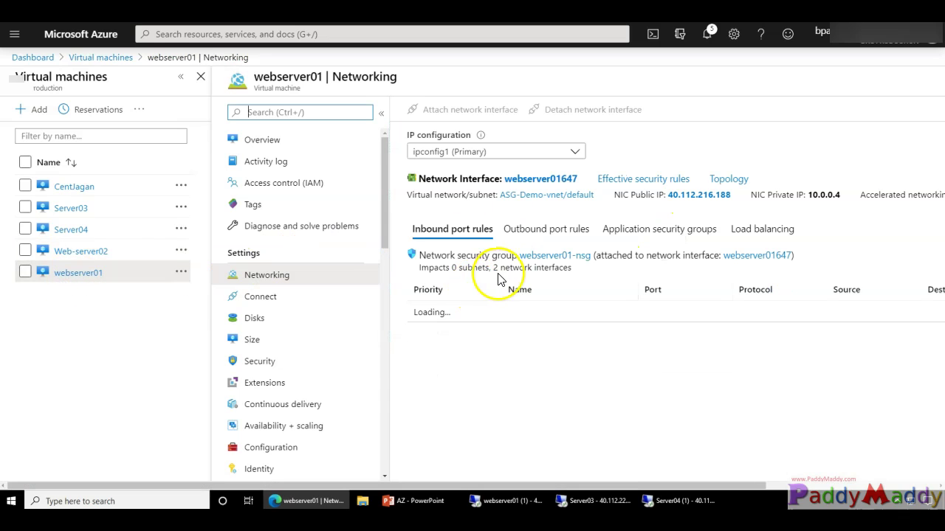
pyautogui.moveTo(511, 255); pyautogui.dragTo(593, 255)
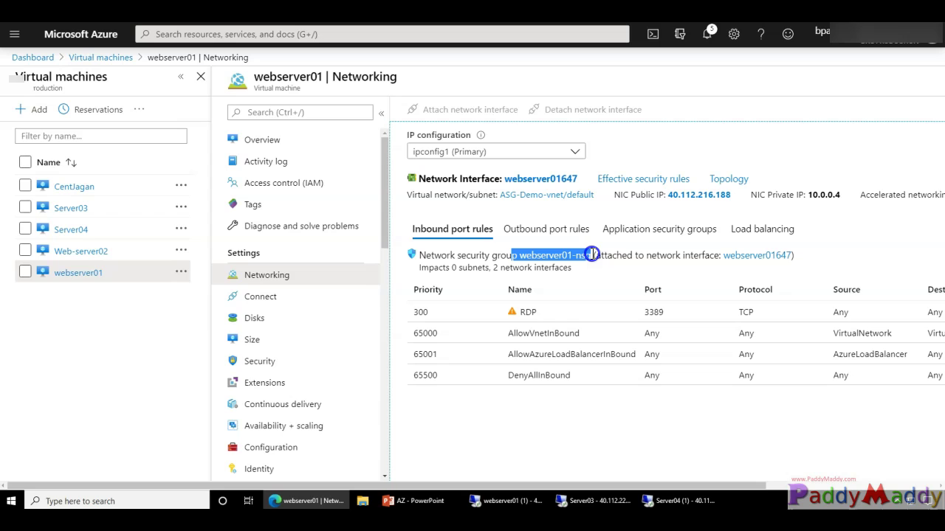
pyautogui.click(70, 386)
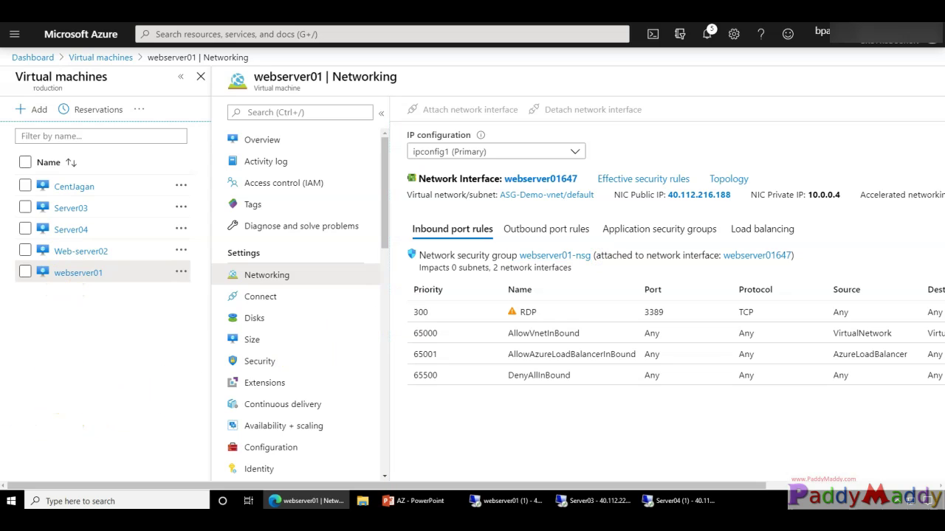
pyautogui.moveTo(523, 268)
pyautogui.mouseDown()
pyautogui.moveTo(601, 255)
pyautogui.moveTo(519, 253)
pyautogui.moveTo(510, 272)
pyautogui.mouseUp()
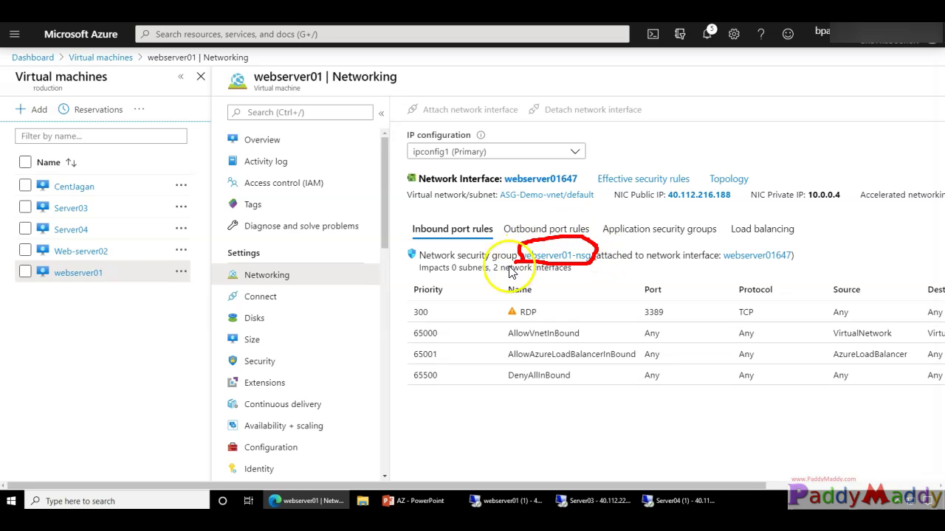
# Reopen Web-server02's networking settings and compare its network security group with that of webserver01.
pyautogui.click(101, 251)
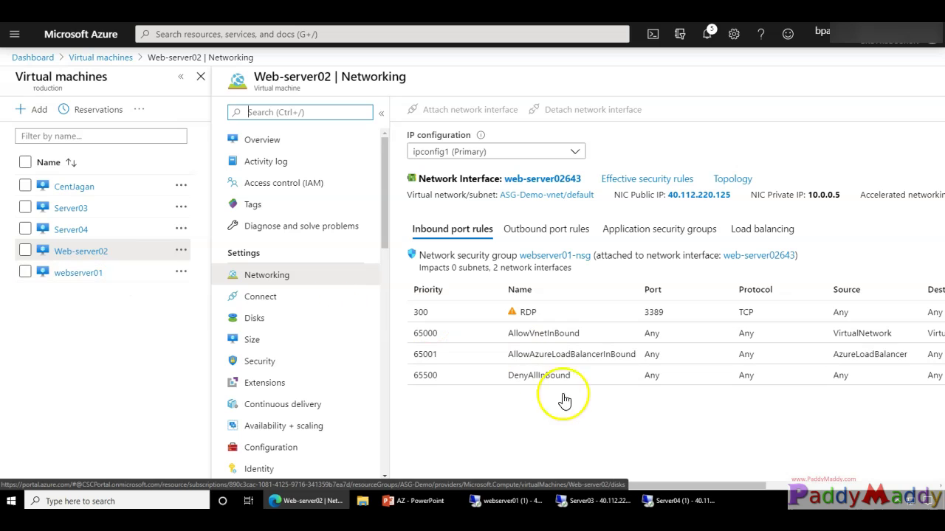
pyautogui.moveTo(259, 87); pyautogui.dragTo(346, 86)
pyautogui.moveTo(520, 261); pyautogui.dragTo(566, 261)
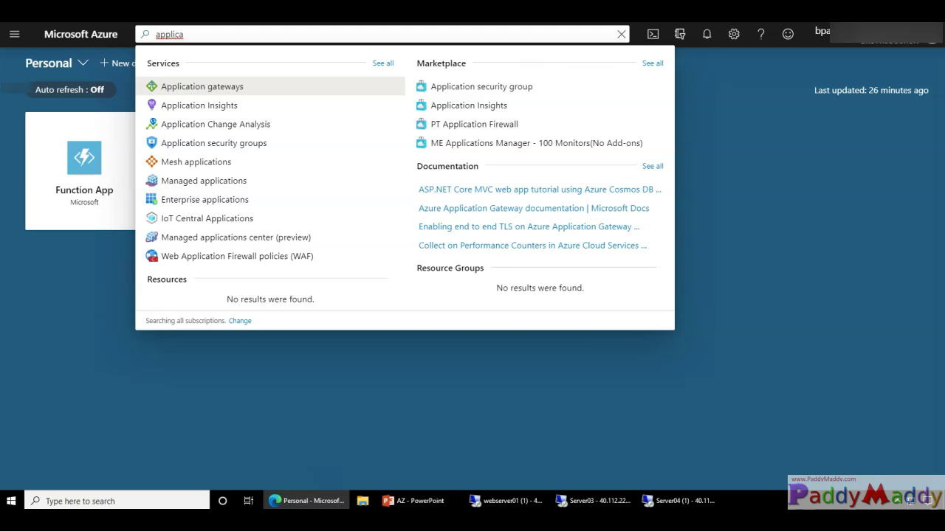
# Find the Application security groups service and start creating a new application security group.
pyautogui.click(194, 145)
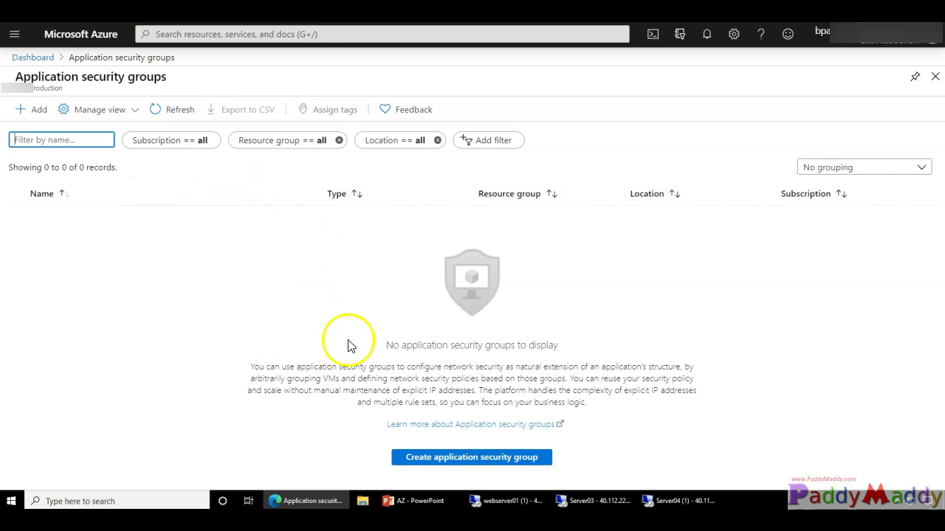
pyautogui.click(51, 223)
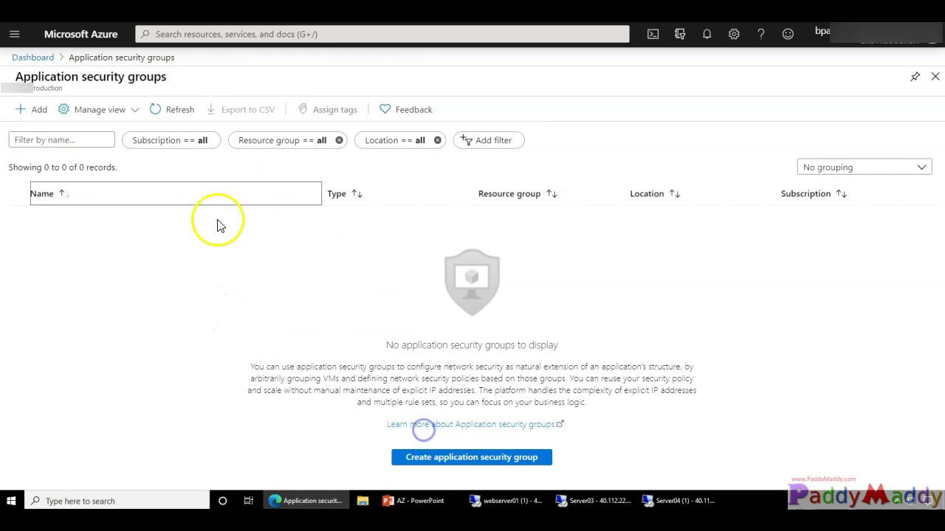
pyautogui.click(22, 111)
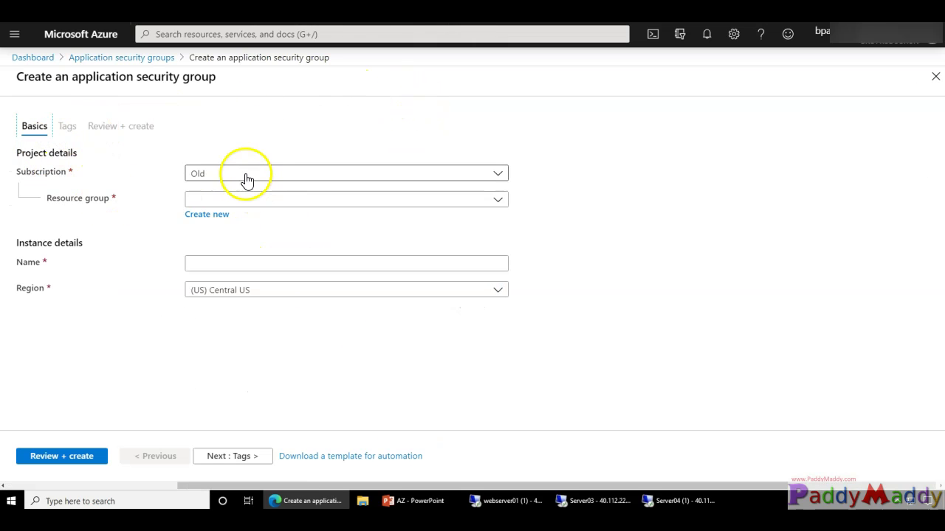
# Set the resource group to ASG-Demo, the name to MyASG-Demo-App01 and the region to West US.
pyautogui.click(48, 173)
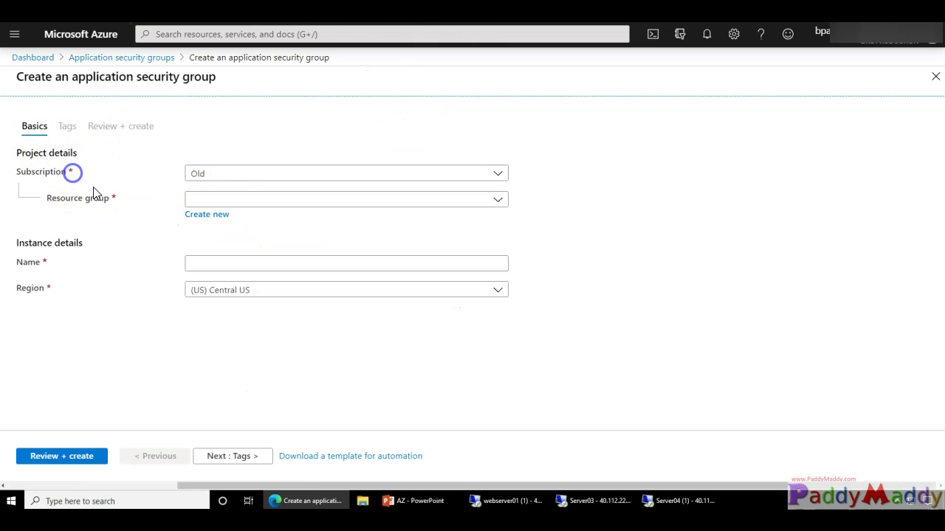
pyautogui.click(230, 195)
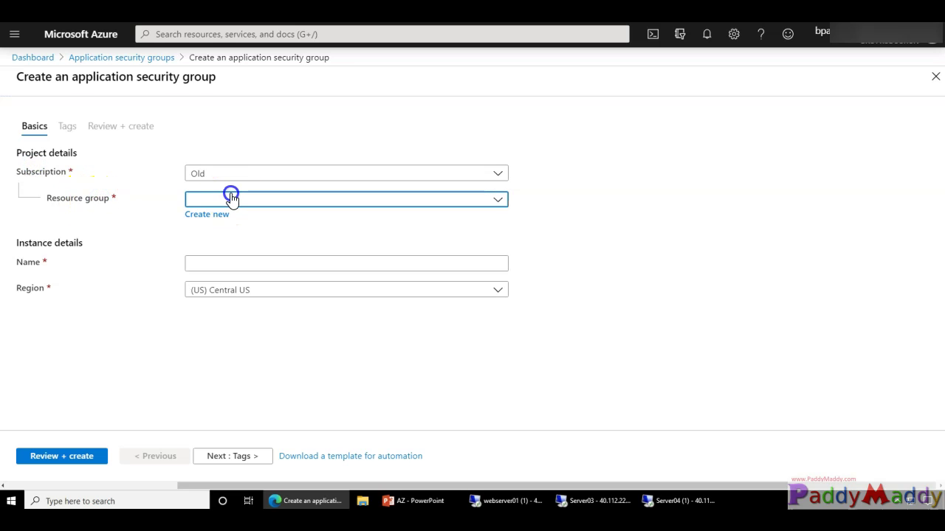
pyautogui.click(211, 247)
pyautogui.click(184, 204)
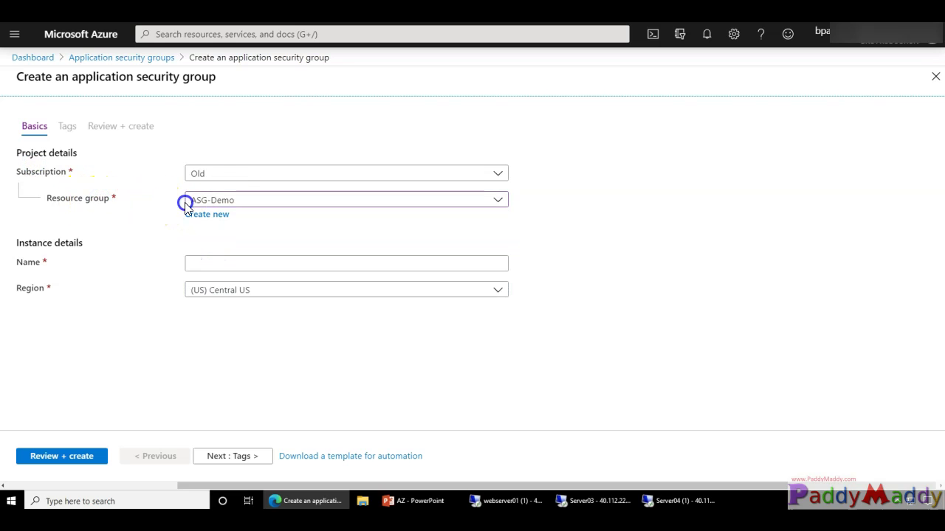
pyautogui.click(240, 264)
pyautogui.write('MyASG-Demo-App01')
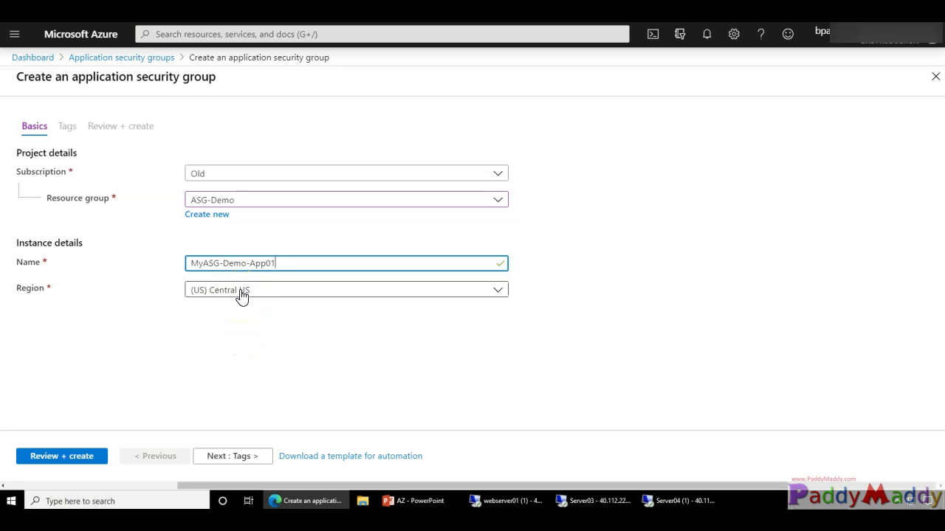
pyautogui.click(241, 292)
pyautogui.click(241, 127)
# Validate the application security group's settings, review the summary and submit its creation.
pyautogui.click(74, 458)
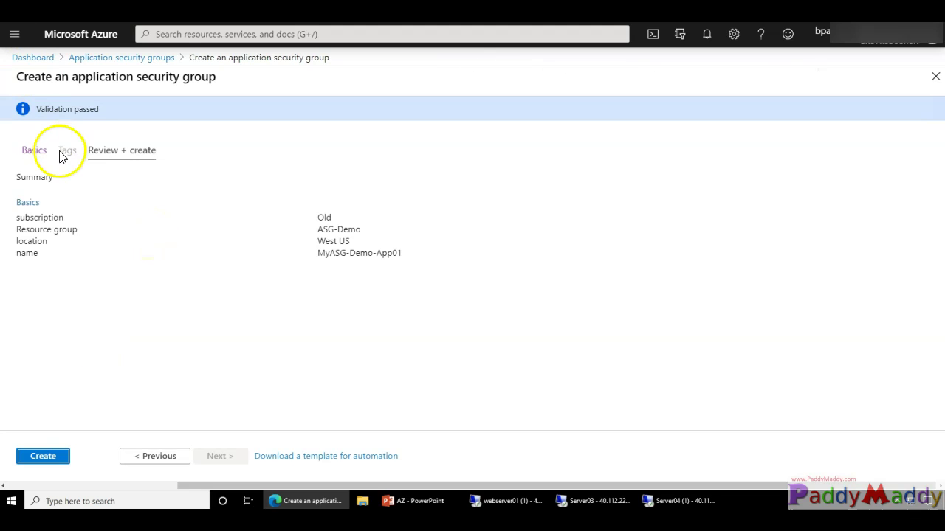
pyautogui.moveTo(83, 152); pyautogui.dragTo(359, 253)
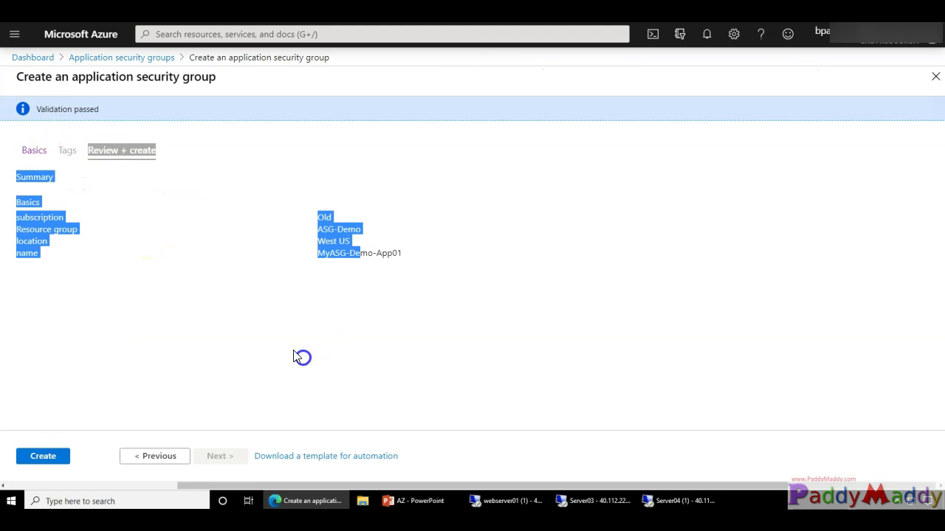
pyautogui.click(47, 197)
pyautogui.click(40, 457)
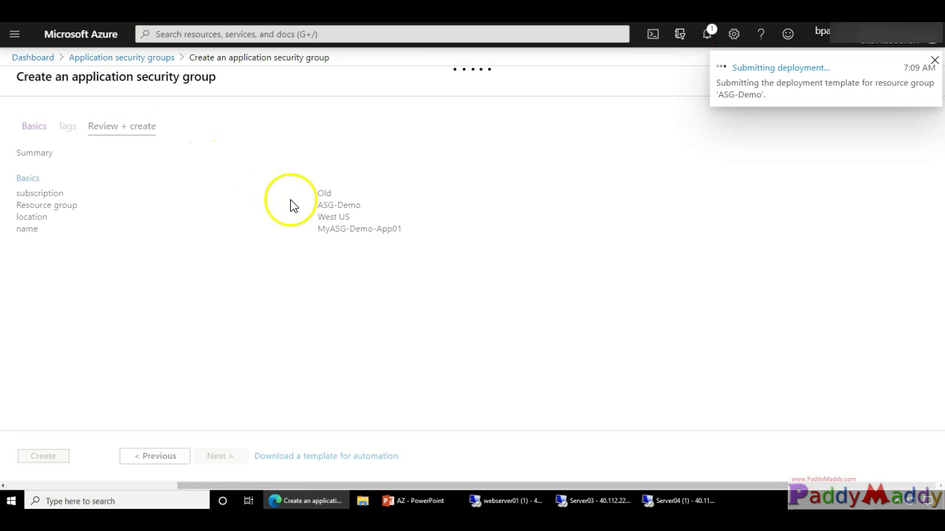
pyautogui.click(72, 191)
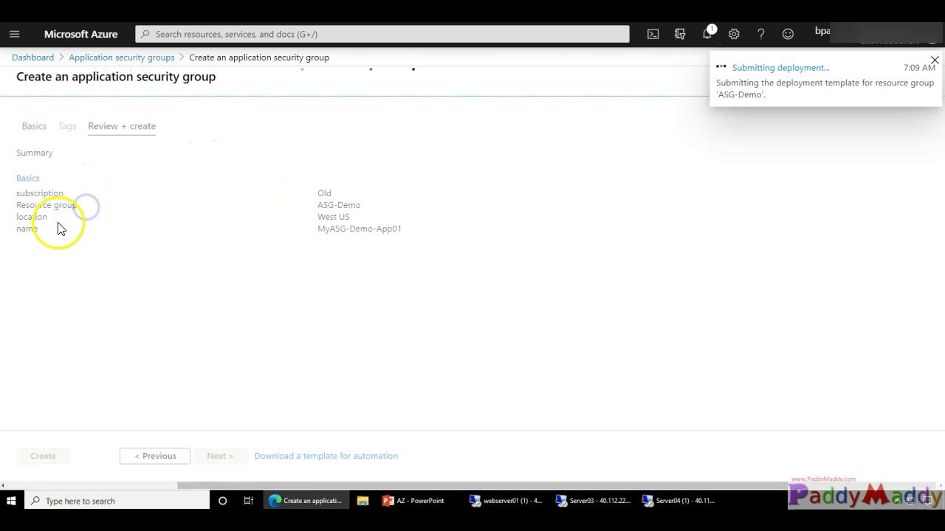
pyautogui.click(363, 236)
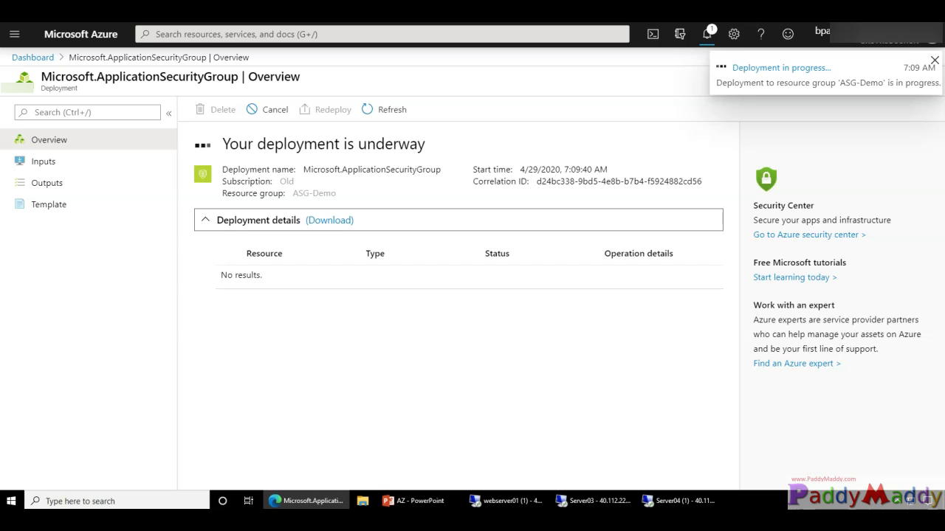
# Go to the deployed MyASG-Demo-App01 resource and dismiss the deployment notification.
pyautogui.click(412, 135)
pyautogui.click(207, 221)
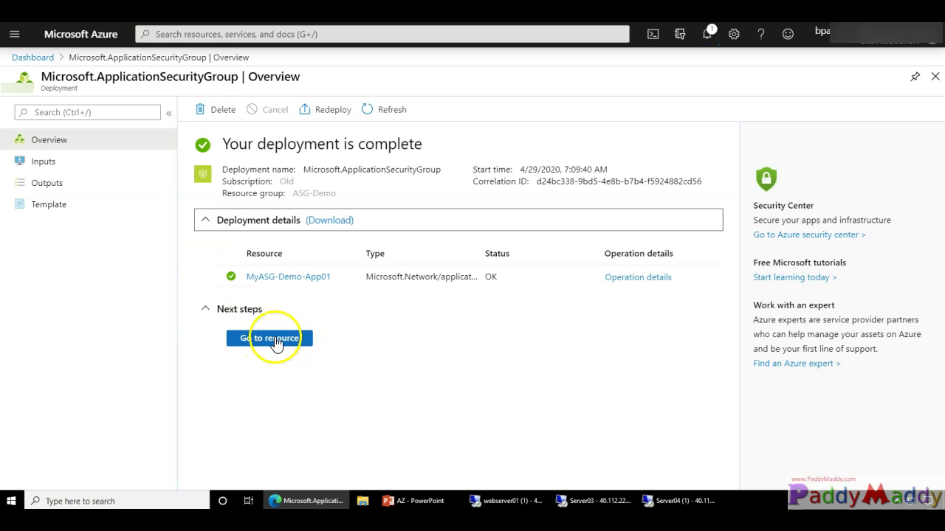
pyautogui.click(270, 339)
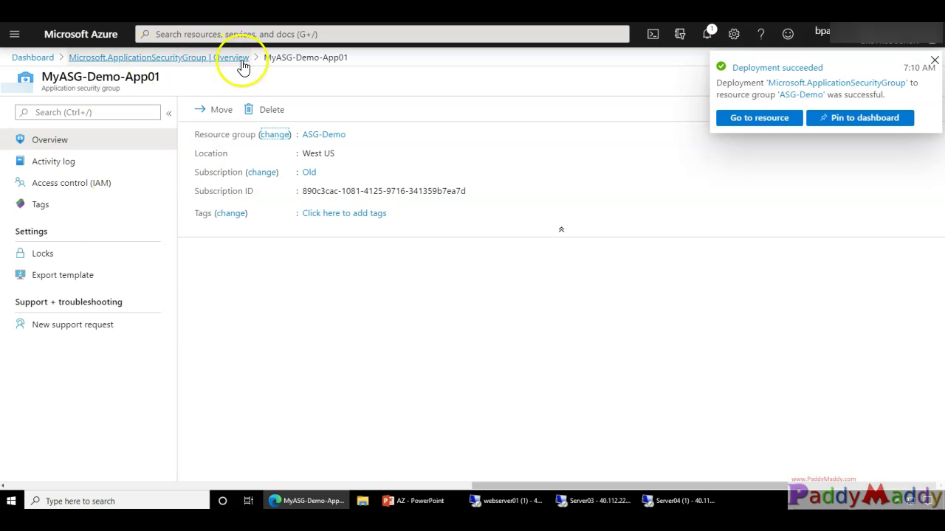
pyautogui.click(933, 60)
# Examine the MyASG-Demo-App01 overview, including its resource group, Move option and activity log entry, and return to the dashboard.
pyautogui.click(195, 139)
pyautogui.moveTo(195, 139); pyautogui.dragTo(194, 194)
pyautogui.click(270, 331)
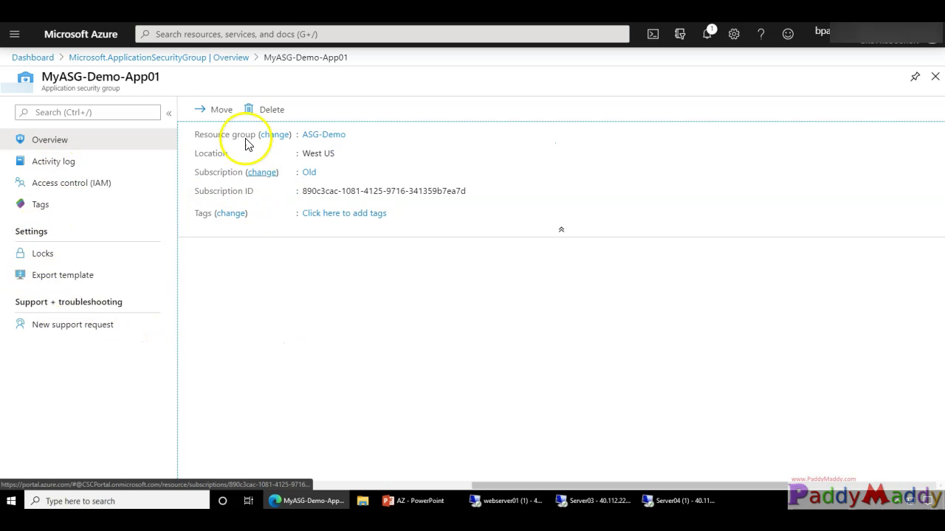
pyautogui.click(218, 110)
pyautogui.moveTo(33, 176)
pyautogui.mouseDown()
pyautogui.moveTo(96, 169)
pyautogui.moveTo(80, 144)
pyautogui.moveTo(15, 168)
pyautogui.mouseUp()
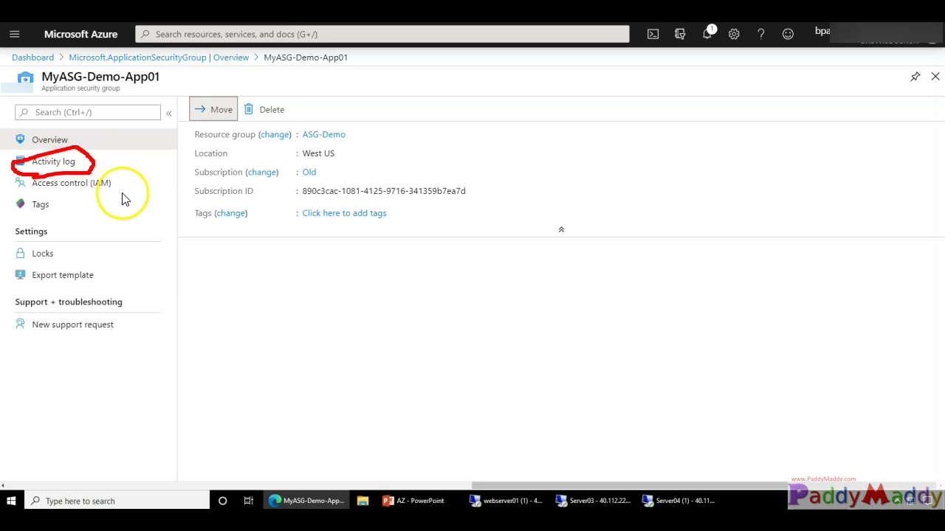
pyautogui.click(207, 130)
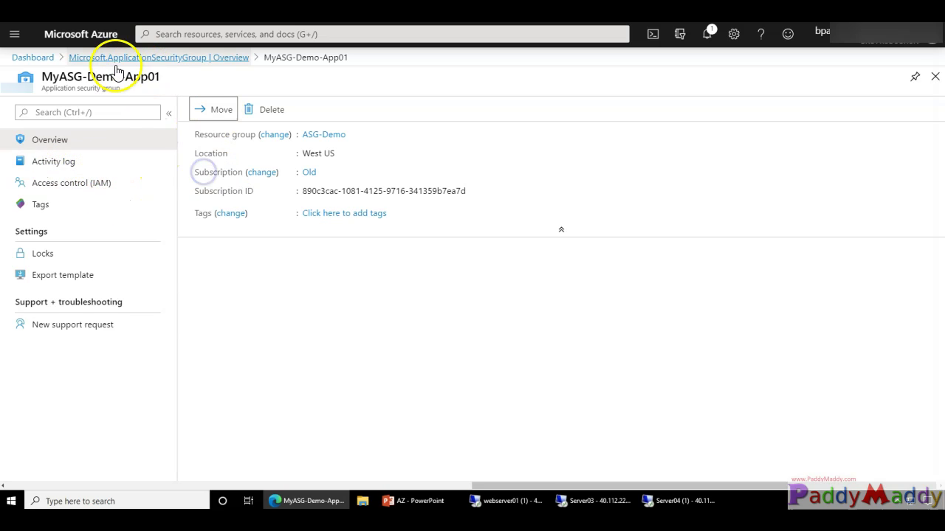
pyautogui.moveTo(190, 125)
pyautogui.mouseDown()
pyautogui.moveTo(225, 96)
pyautogui.moveTo(181, 111)
pyautogui.moveTo(193, 121)
pyautogui.mouseUp()
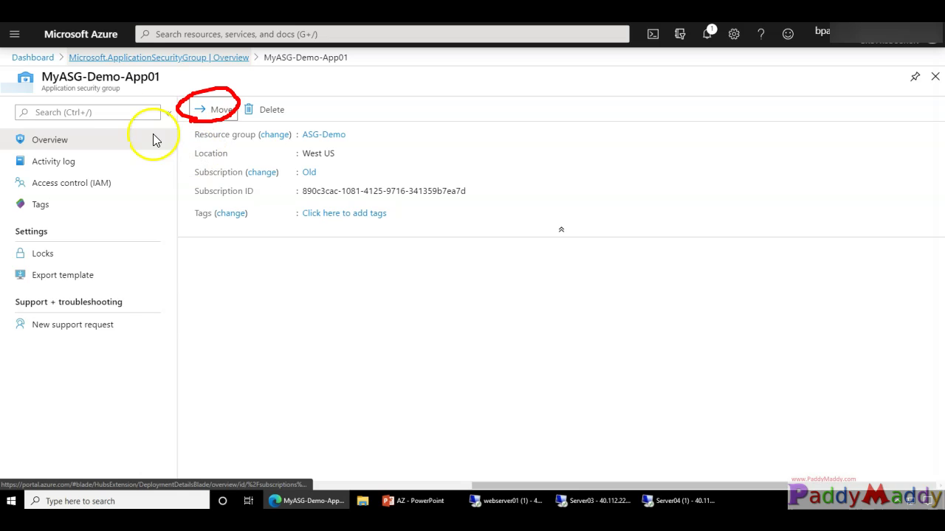
pyautogui.moveTo(29, 101)
pyautogui.mouseDown()
pyautogui.moveTo(129, 100)
pyautogui.moveTo(31, 69)
pyautogui.moveTo(33, 104)
pyautogui.mouseUp()
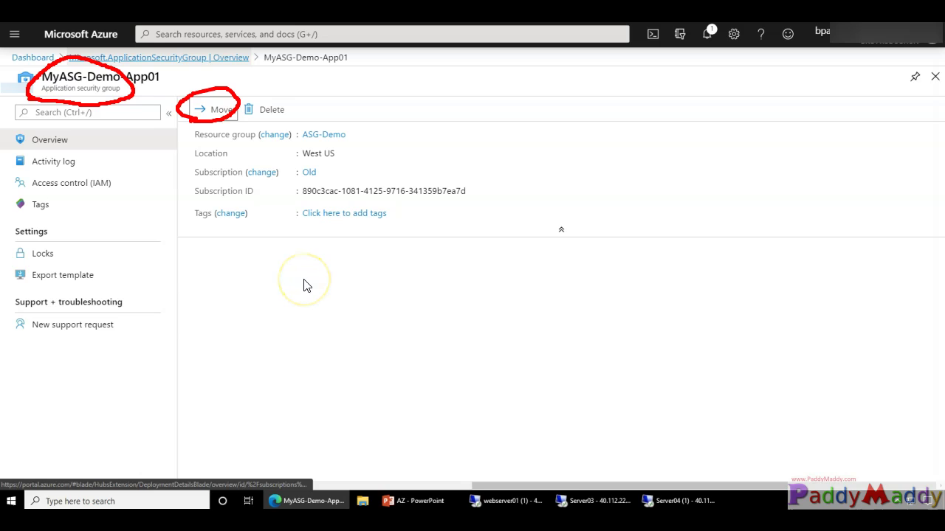
pyautogui.click(33, 57)
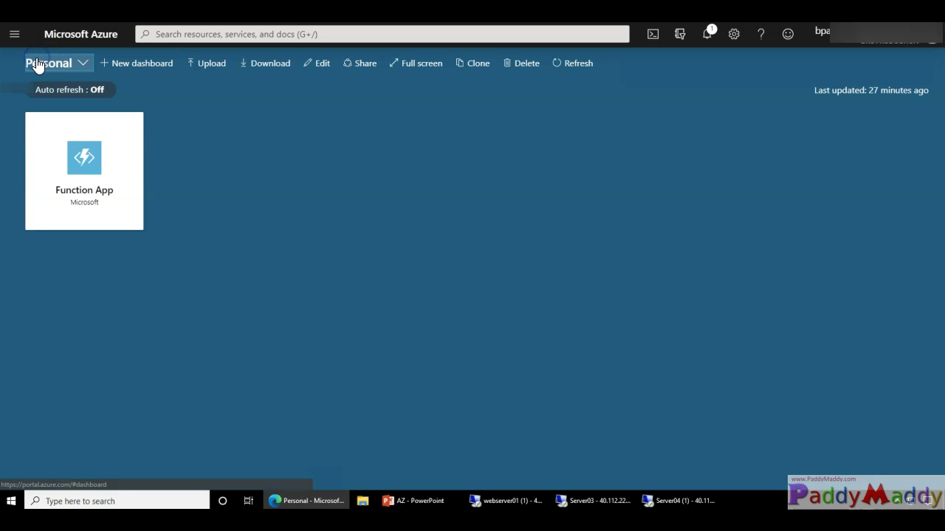
# Assign the MyASG-Demo-App01 application security group to the webserver01 virtual machine's network interface and save the change.
pyautogui.click(21, 39)
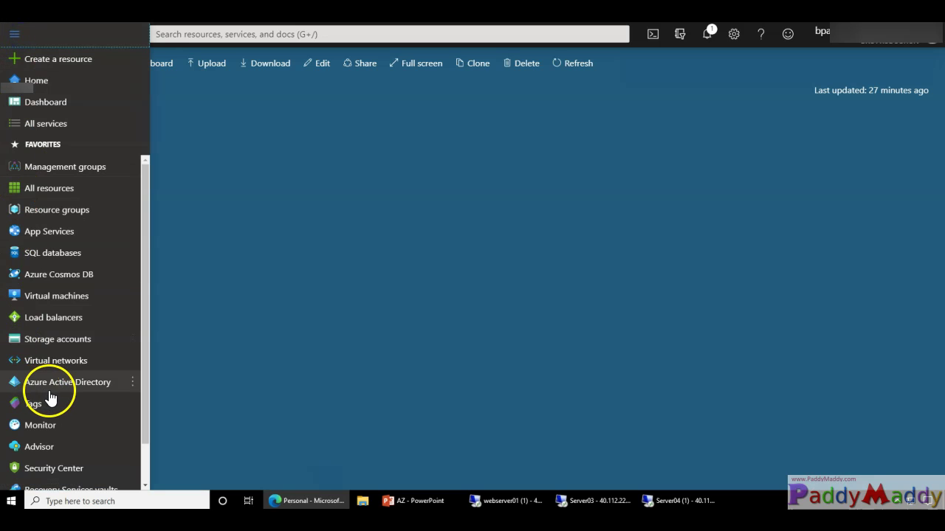
pyautogui.click(46, 296)
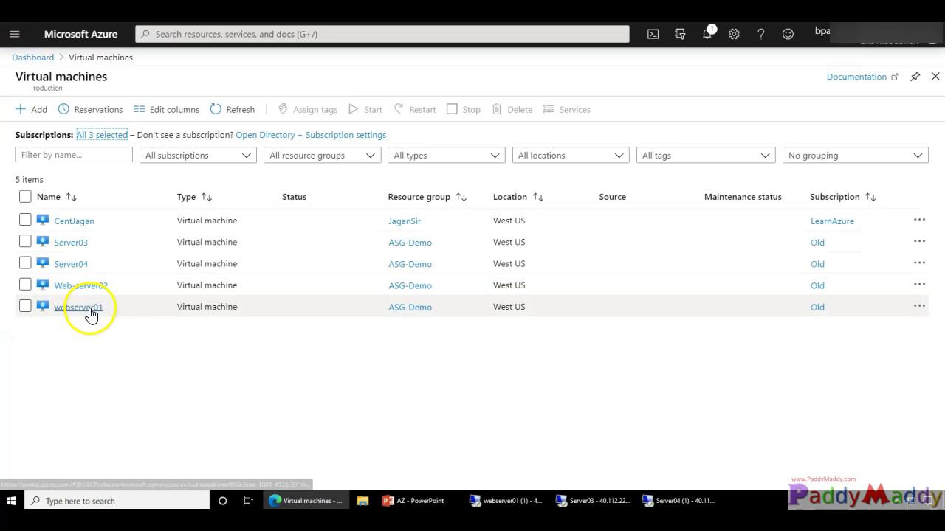
pyautogui.click(87, 313)
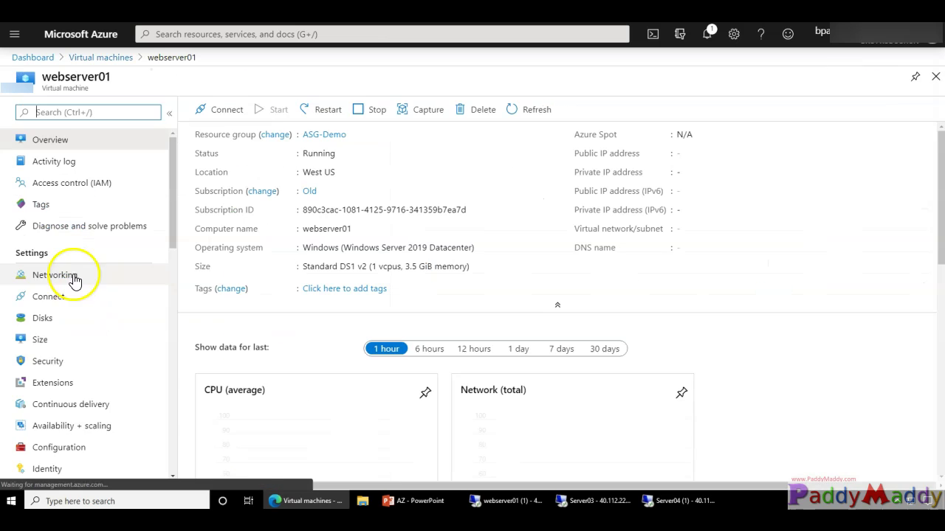
pyautogui.click(77, 277)
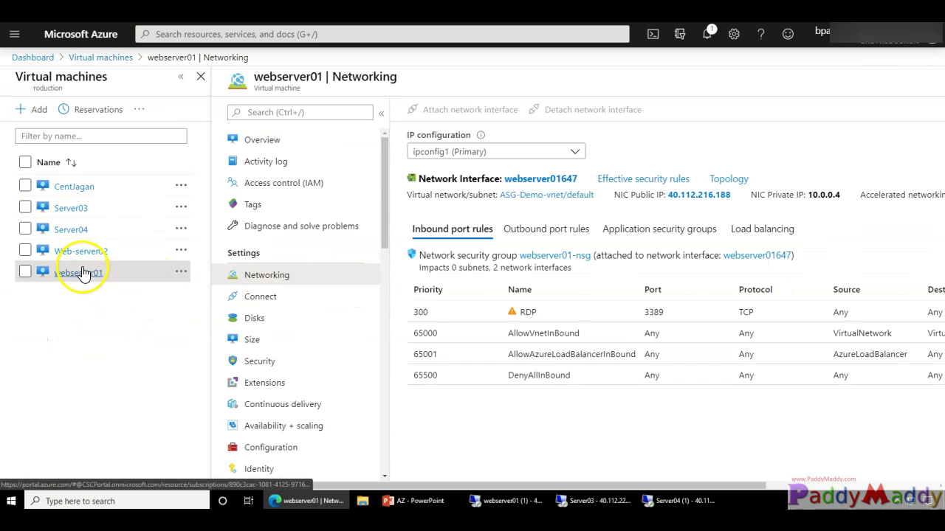
pyautogui.click(693, 232)
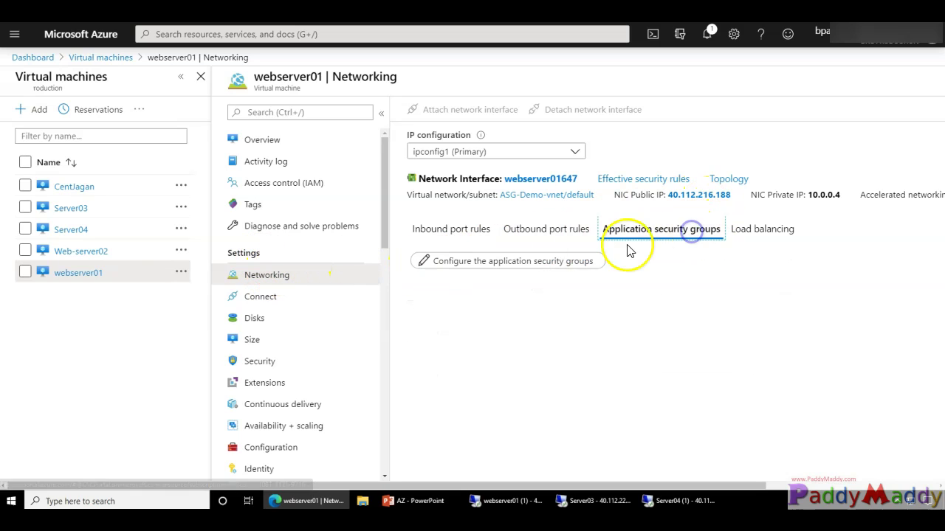
pyautogui.click(569, 264)
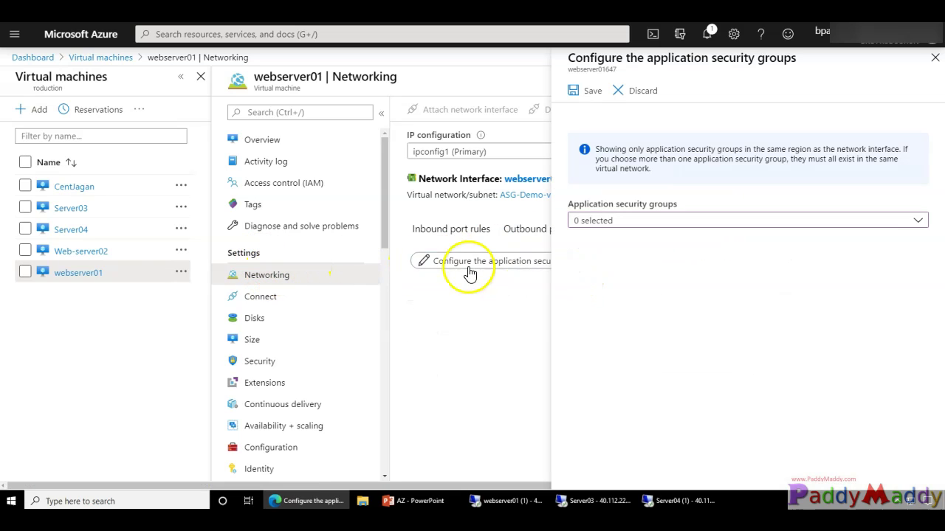
pyautogui.click(689, 220)
pyautogui.click(580, 287)
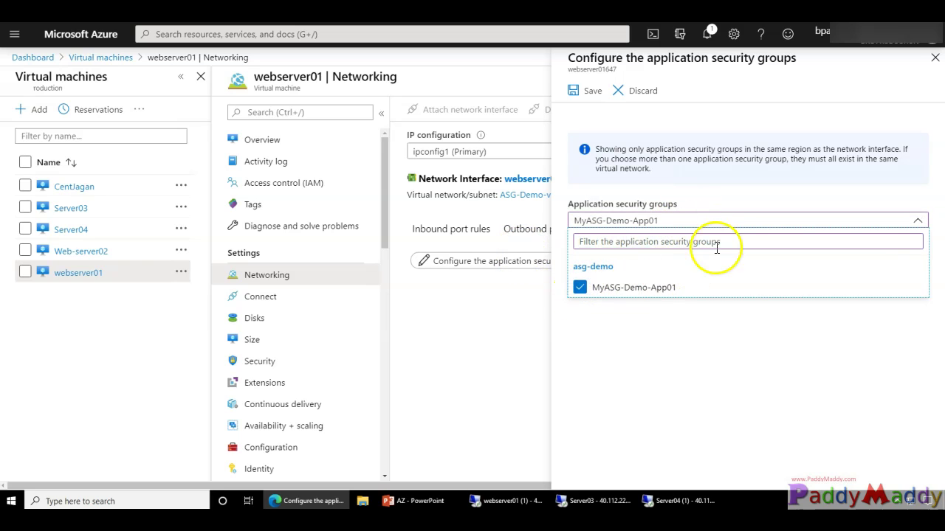
pyautogui.click(595, 92)
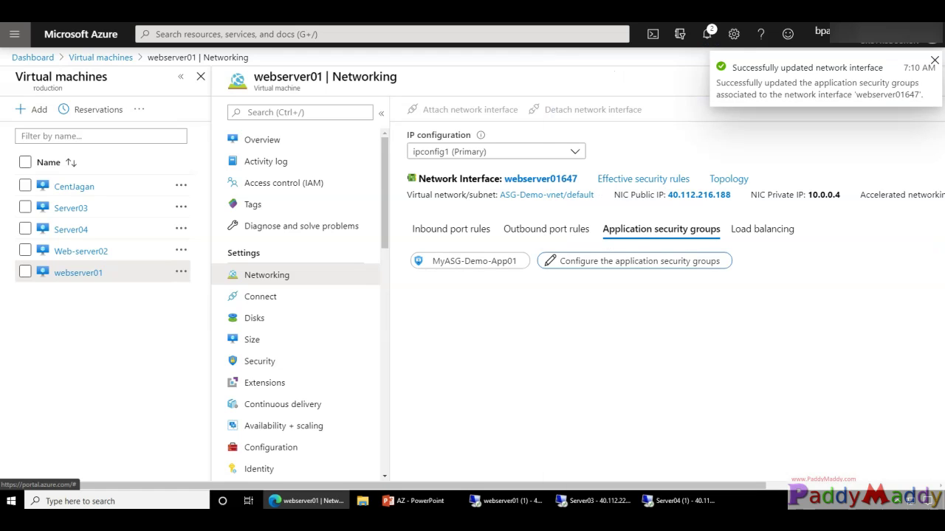
# Assign the MyASG-Demo-App01 application security group to the Web-server02 virtual machine's network interface and save it.
pyautogui.click(81, 252)
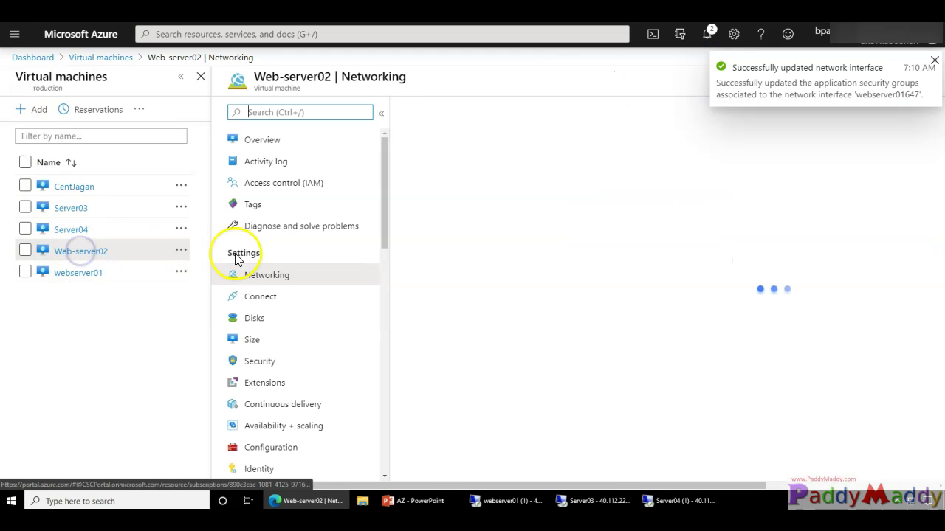
pyautogui.click(270, 277)
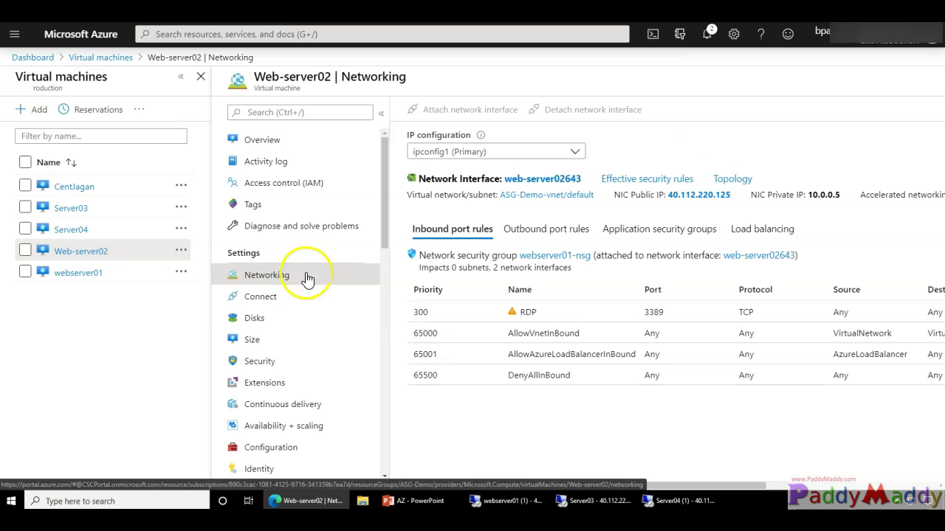
pyautogui.click(658, 233)
pyautogui.click(521, 268)
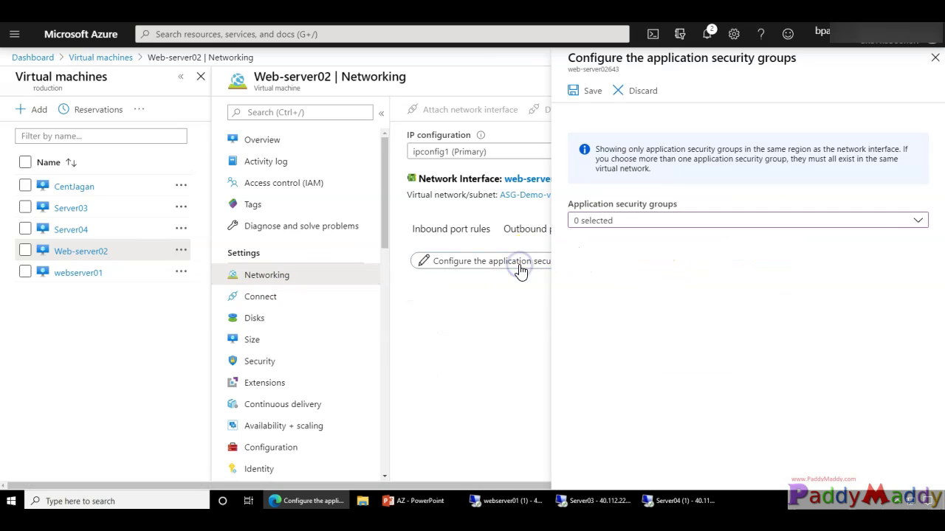
pyautogui.click(635, 220)
pyautogui.click(599, 294)
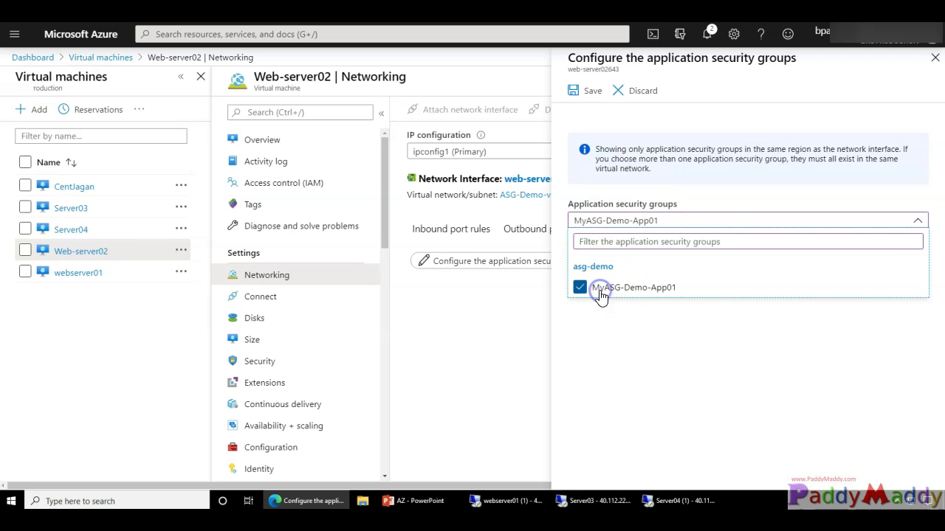
pyautogui.click(585, 90)
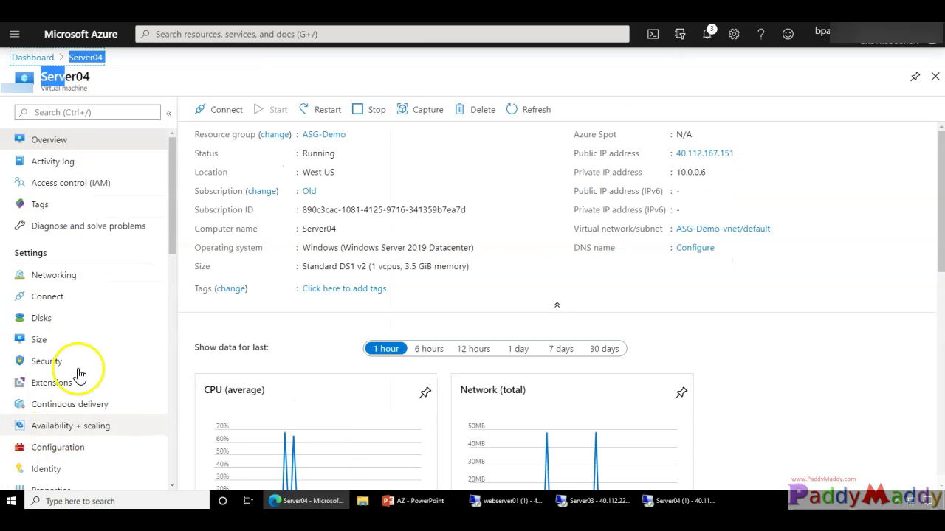
# Examine Server04's networking settings and the network interfaces associated with its network security group, webserver01-nsg.
pyautogui.click(59, 273)
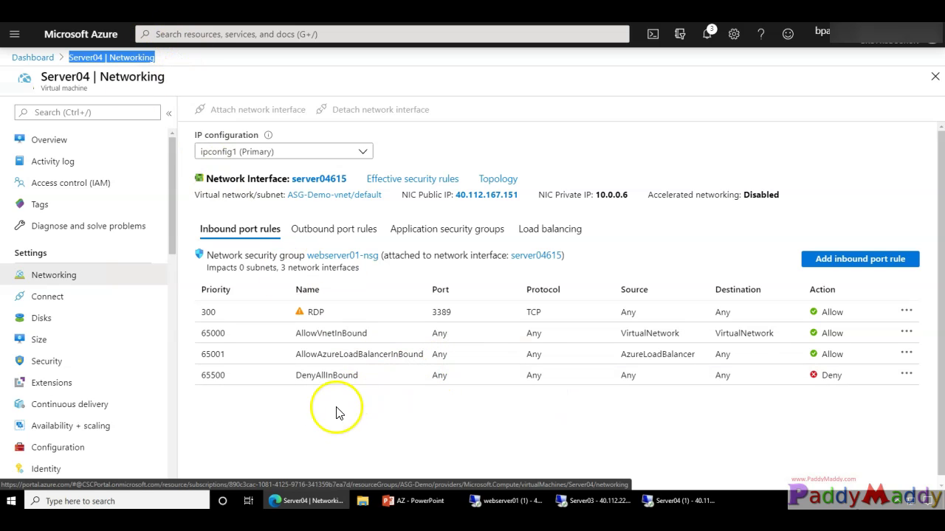
pyautogui.moveTo(298, 254); pyautogui.dragTo(378, 255)
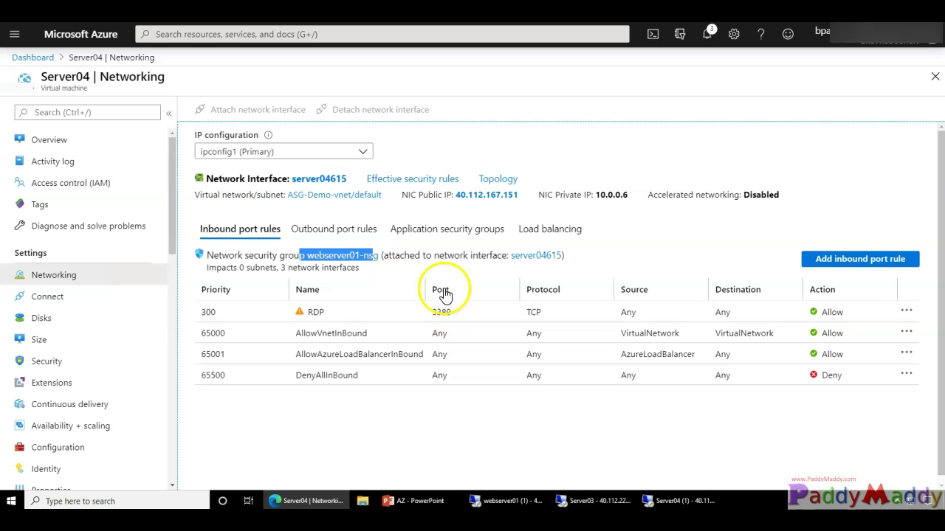
pyautogui.click(416, 258)
pyautogui.moveTo(263, 259); pyautogui.dragTo(359, 260)
pyautogui.click(358, 257)
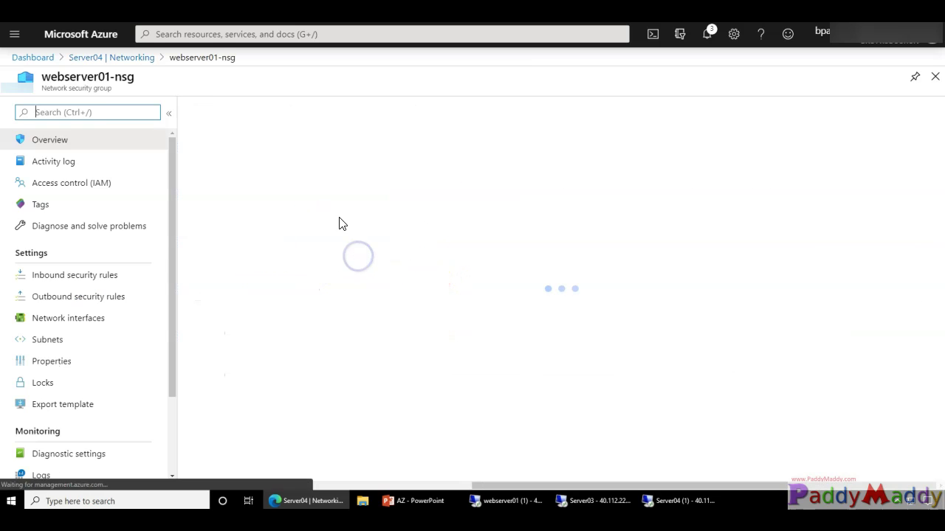
pyautogui.click(42, 325)
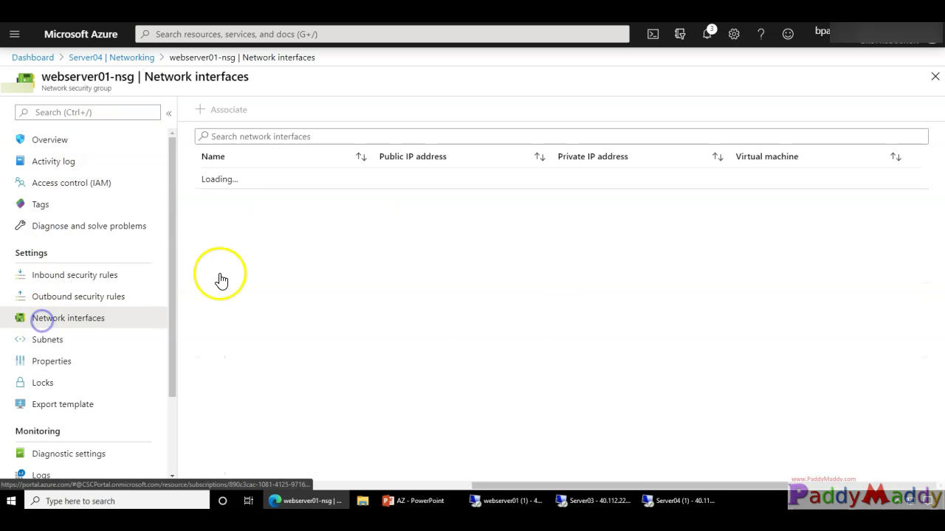
pyautogui.moveTo(200, 229); pyautogui.dragTo(211, 183)
pyautogui.click(249, 304)
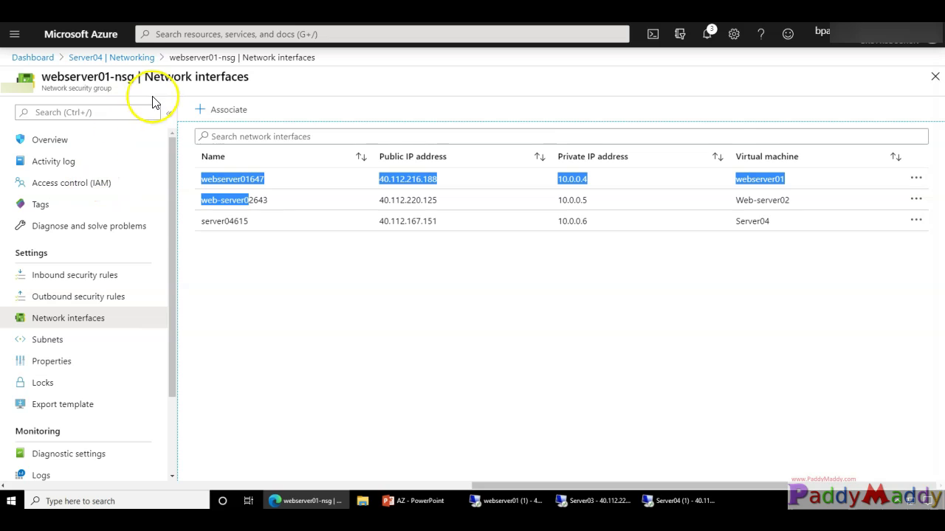
pyautogui.moveTo(151, 79)
pyautogui.mouseDown()
pyautogui.moveTo(29, 78)
pyautogui.moveTo(118, 92)
pyautogui.moveTo(139, 63)
pyautogui.mouseUp()
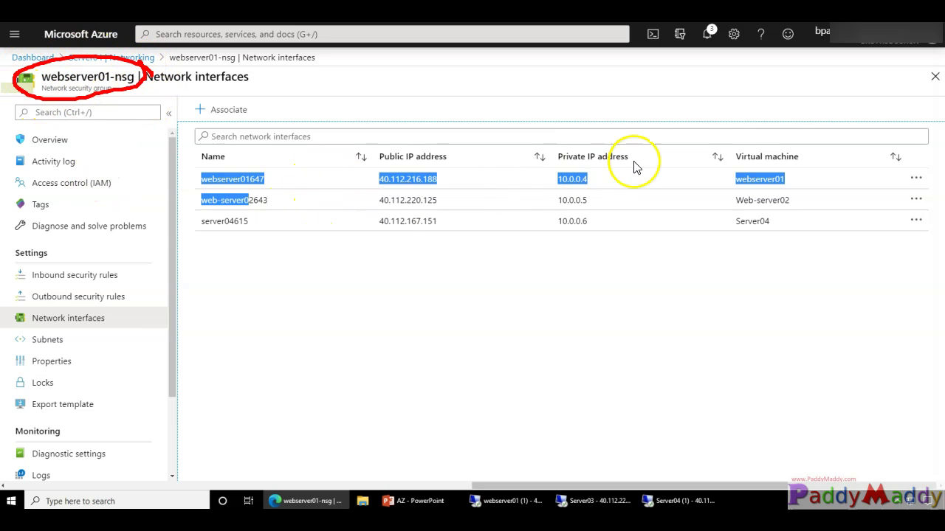
pyautogui.moveTo(600, 175); pyautogui.dragTo(639, 159)
pyautogui.moveTo(600, 196); pyautogui.dragTo(640, 172)
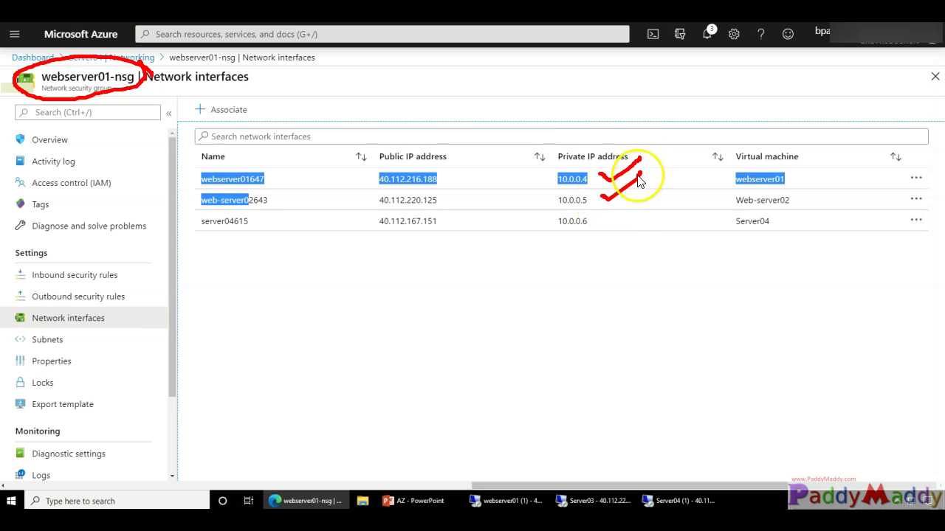
pyautogui.moveTo(611, 222); pyautogui.dragTo(662, 192)
pyautogui.moveTo(736, 238)
pyautogui.mouseDown()
pyautogui.moveTo(814, 224)
pyautogui.moveTo(844, 153)
pyautogui.mouseUp()
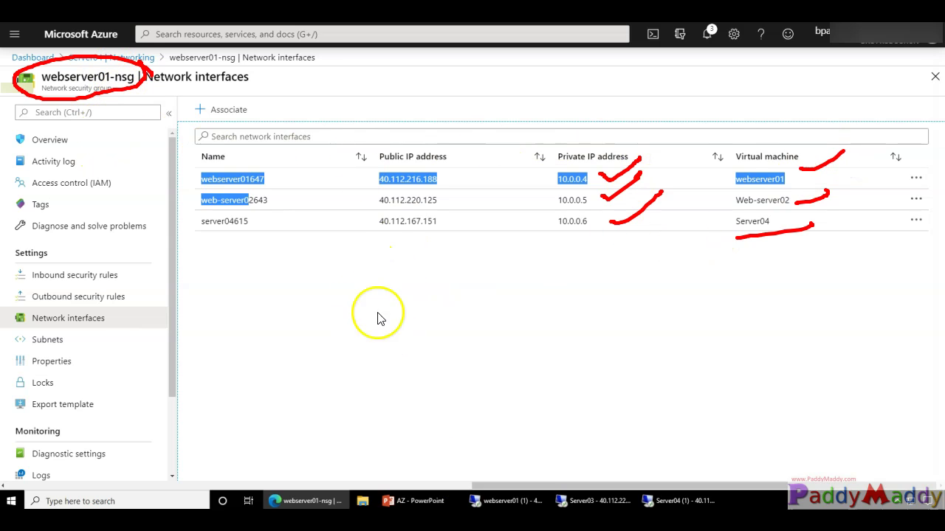
pyautogui.moveTo(396, 285)
pyautogui.mouseDown()
pyautogui.moveTo(406, 295)
pyautogui.moveTo(398, 285)
pyautogui.mouseUp()
pyautogui.moveTo(428, 384); pyautogui.dragTo(422, 363)
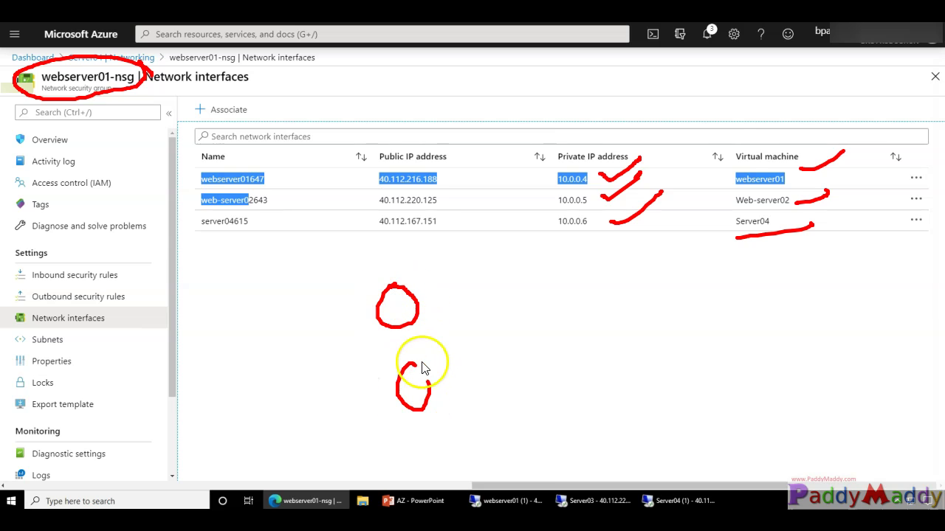
pyautogui.moveTo(396, 312); pyautogui.dragTo(399, 323)
pyautogui.moveTo(404, 358); pyautogui.dragTo(419, 395)
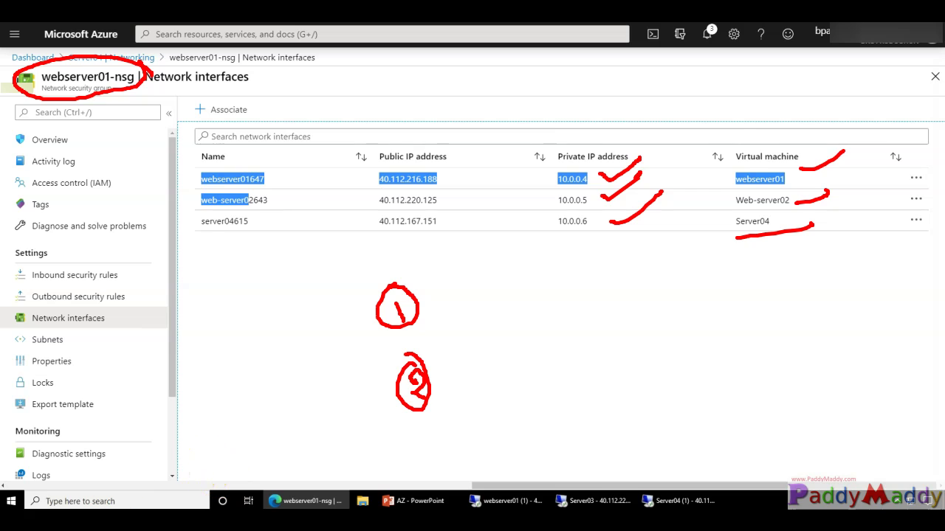
pyautogui.moveTo(170, 476)
pyautogui.mouseDown()
pyautogui.moveTo(140, 487)
pyautogui.moveTo(150, 494)
pyautogui.moveTo(172, 460)
pyautogui.moveTo(185, 468)
pyautogui.moveTo(443, 285)
pyautogui.mouseUp()
pyautogui.moveTo(174, 462); pyautogui.dragTo(399, 403)
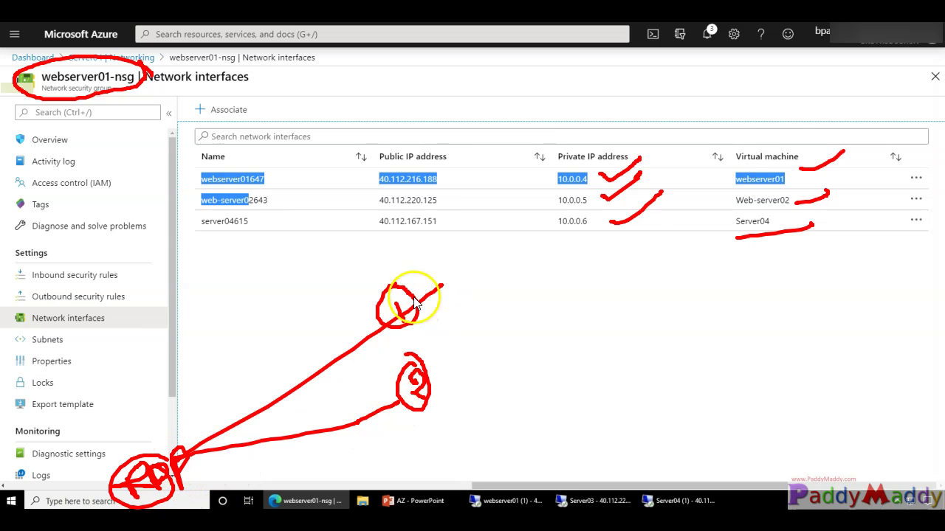
pyautogui.moveTo(596, 345)
pyautogui.mouseDown()
pyautogui.moveTo(590, 358)
pyautogui.moveTo(616, 395)
pyautogui.mouseUp()
pyautogui.moveTo(624, 320)
pyautogui.mouseDown()
pyautogui.moveTo(571, 363)
pyautogui.moveTo(629, 322)
pyautogui.mouseUp()
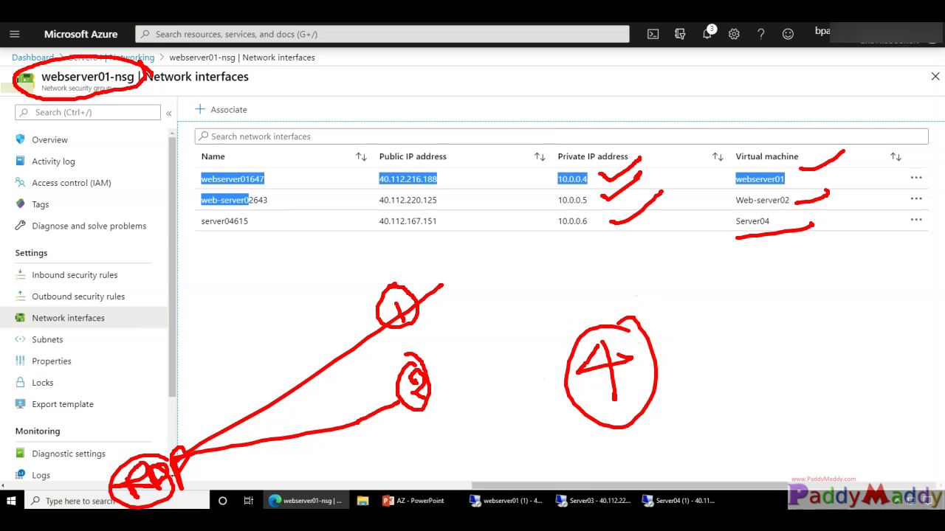
pyautogui.moveTo(179, 483)
pyautogui.mouseDown()
pyautogui.moveTo(440, 449)
pyautogui.moveTo(613, 400)
pyautogui.mouseUp()
pyautogui.moveTo(516, 402); pyautogui.dragTo(578, 448)
pyautogui.moveTo(563, 395); pyautogui.dragTo(539, 477)
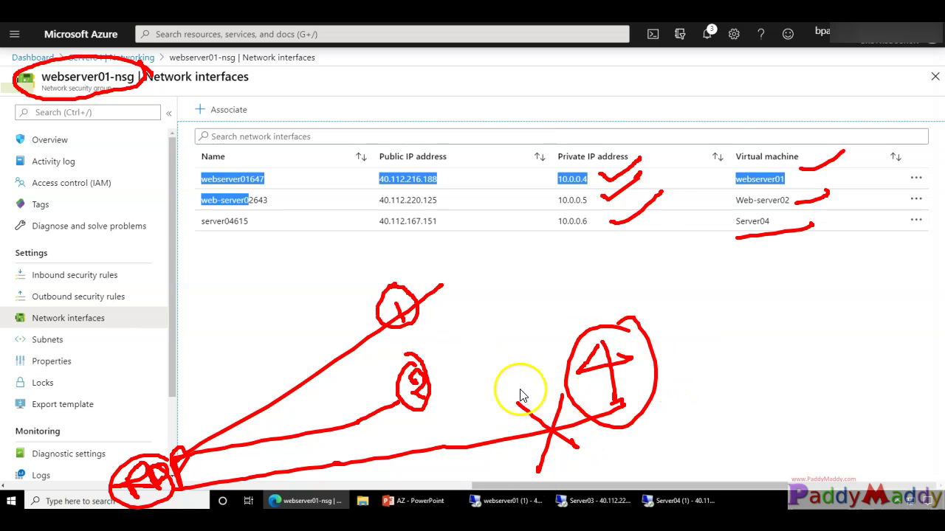
pyautogui.moveTo(306, 295)
pyautogui.mouseDown()
pyautogui.moveTo(468, 247)
pyautogui.moveTo(479, 405)
pyautogui.moveTo(348, 447)
pyautogui.moveTo(322, 286)
pyautogui.mouseUp()
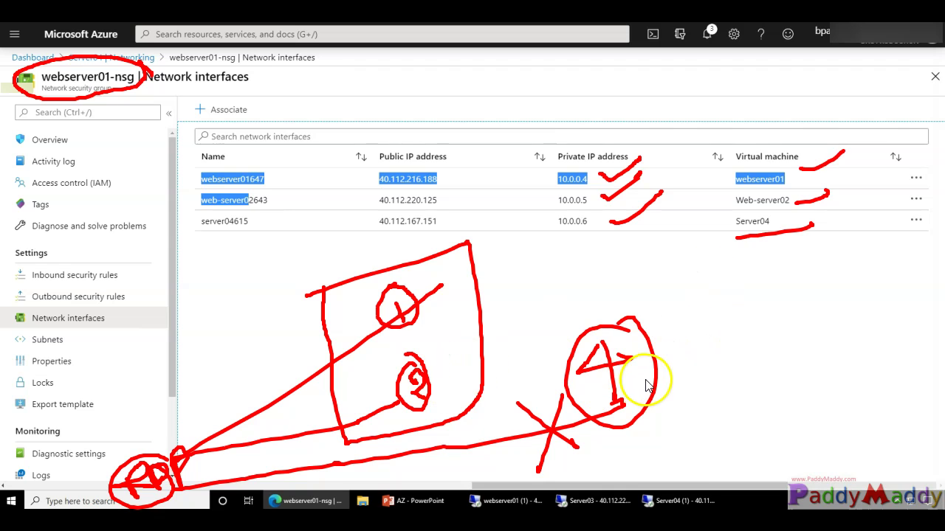
pyautogui.moveTo(517, 321)
pyautogui.mouseDown()
pyautogui.moveTo(487, 288)
pyautogui.moveTo(487, 328)
pyautogui.moveTo(529, 308)
pyautogui.moveTo(525, 319)
pyautogui.mouseUp()
pyautogui.moveTo(559, 267); pyautogui.dragTo(597, 275)
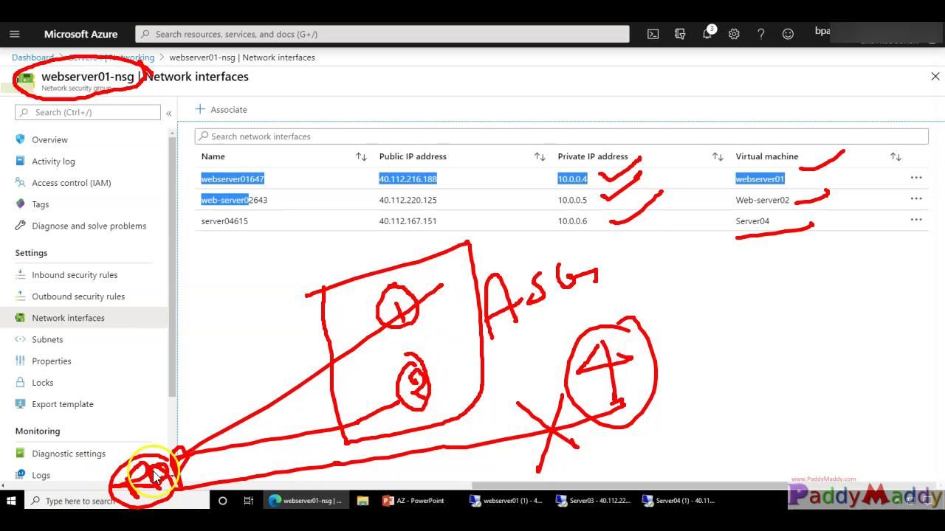
pyautogui.moveTo(66, 426); pyautogui.dragTo(75, 438)
pyautogui.moveTo(78, 402)
pyautogui.mouseDown()
pyautogui.moveTo(100, 432)
pyautogui.moveTo(143, 401)
pyautogui.moveTo(167, 414)
pyautogui.moveTo(156, 422)
pyautogui.mouseUp()
pyautogui.click(553, 416)
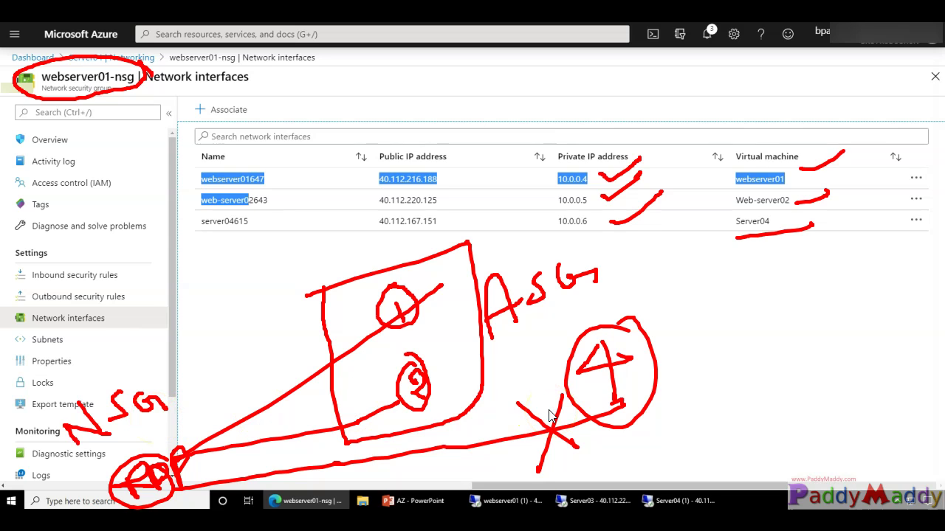
pyautogui.moveTo(501, 337)
pyautogui.mouseDown()
pyautogui.moveTo(581, 281)
pyautogui.moveTo(573, 285)
pyautogui.mouseUp()
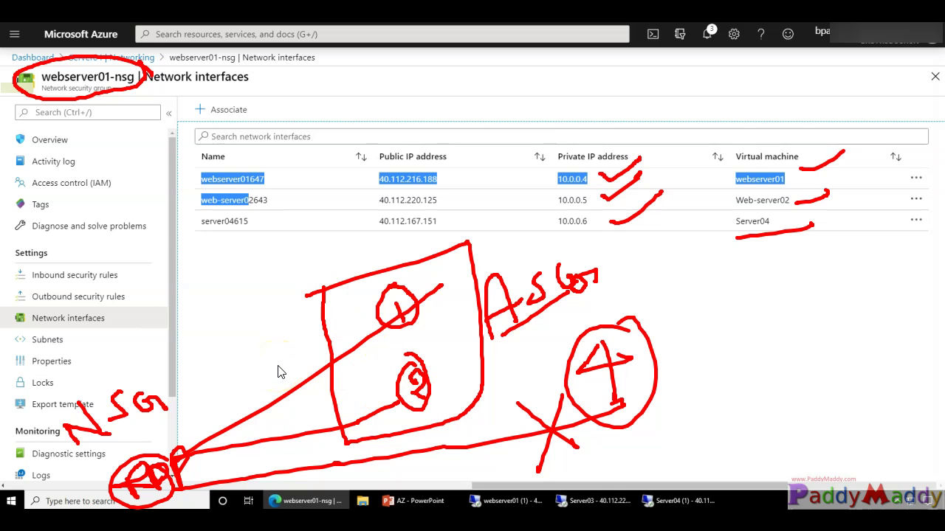
pyautogui.press('Escape')
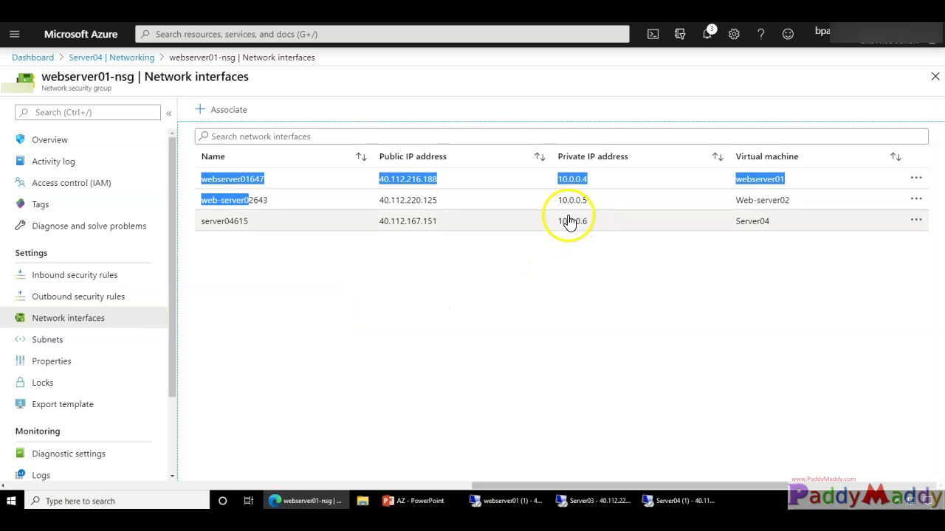
# Review the inbound security rules of the webserver01-nsg network security group.
pyautogui.click(578, 287)
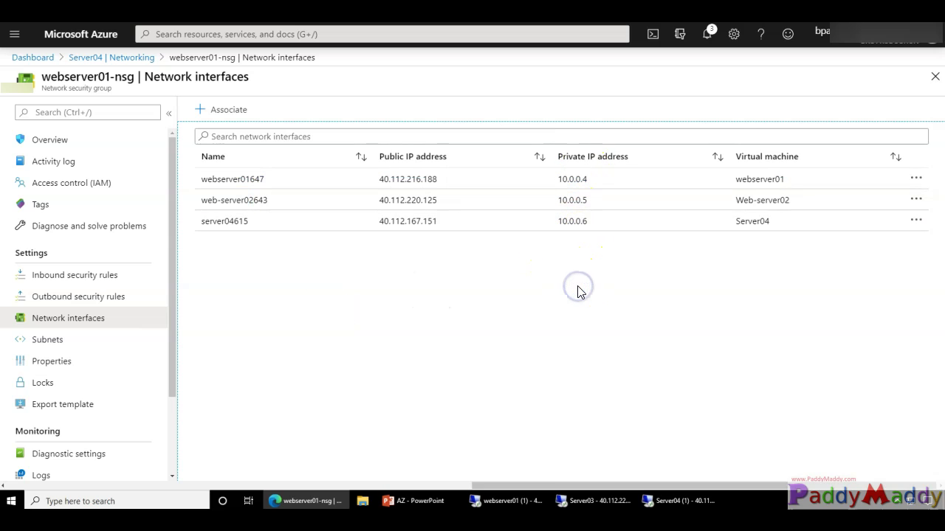
pyautogui.click(85, 274)
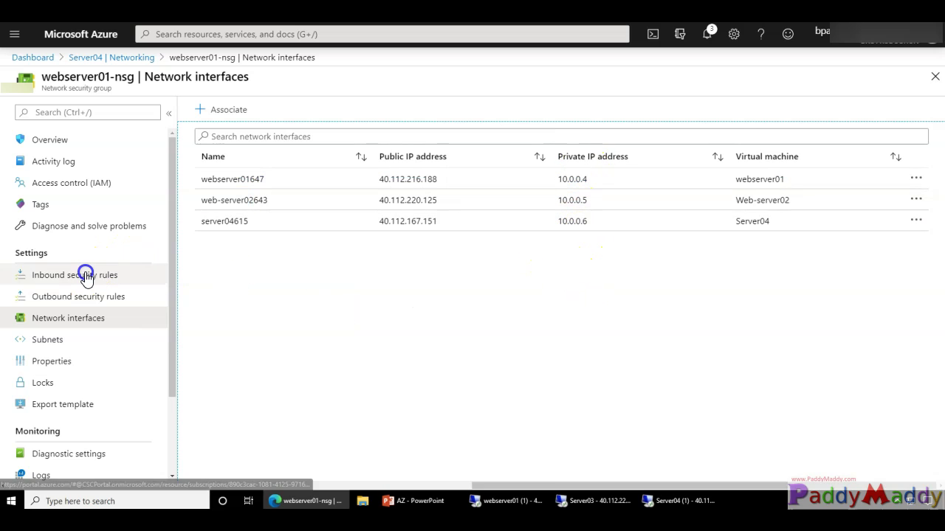
pyautogui.click(612, 359)
pyautogui.click(150, 63)
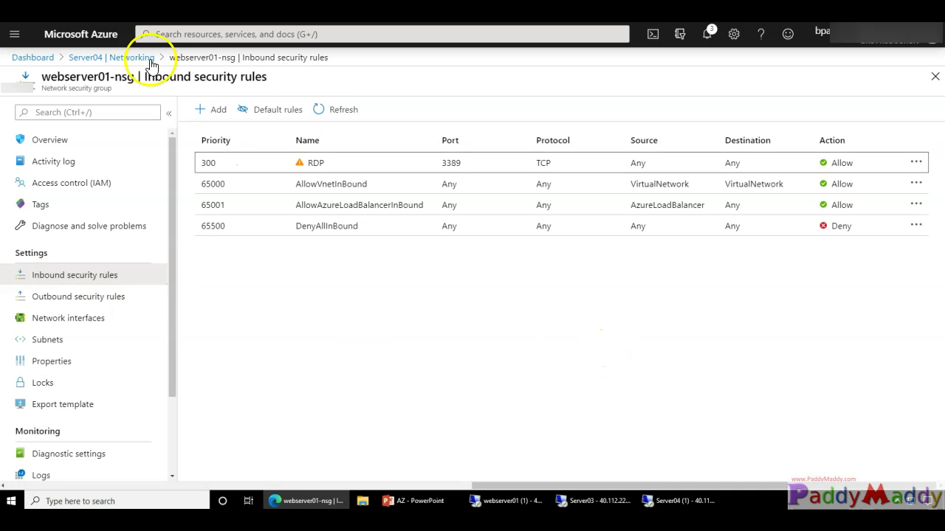
pyautogui.click(385, 372)
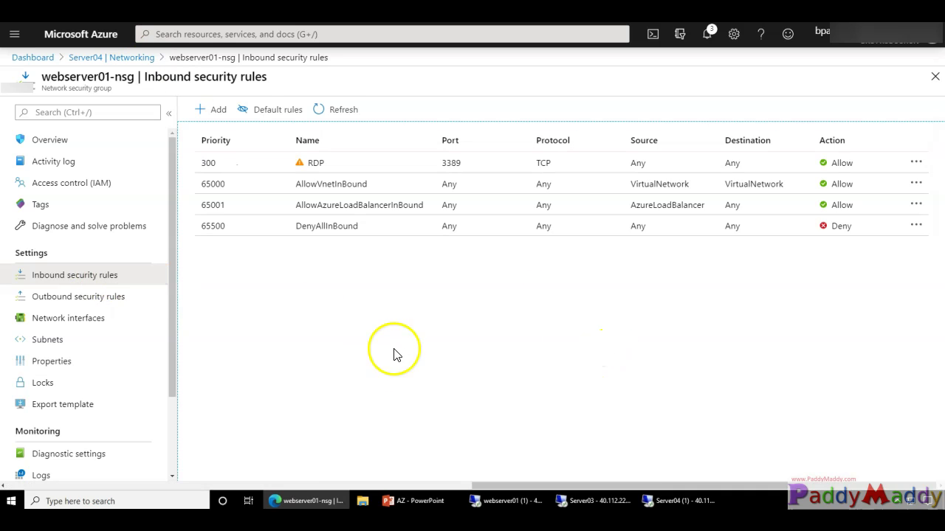
# Open the RDP inbound rule of webserver01-nsg and keep Any as its source.
pyautogui.click(339, 168)
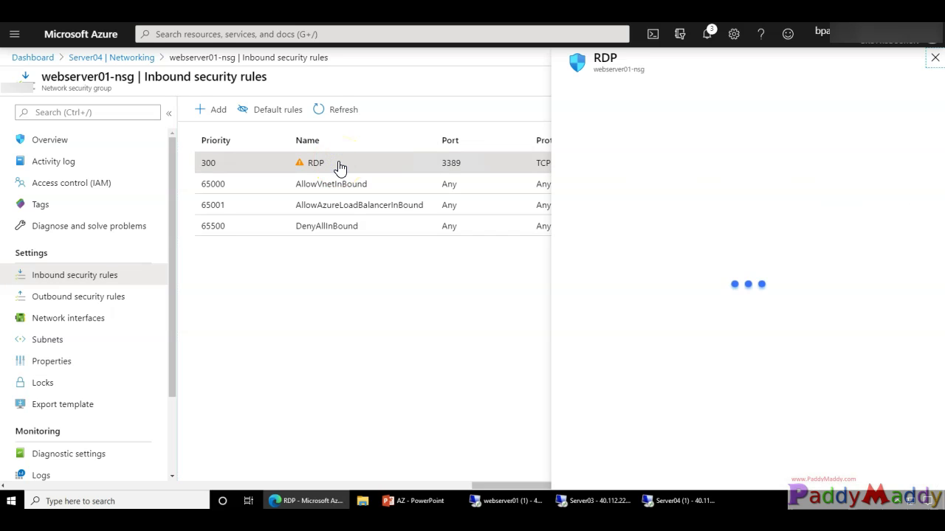
pyautogui.tripleClick(41, 78)
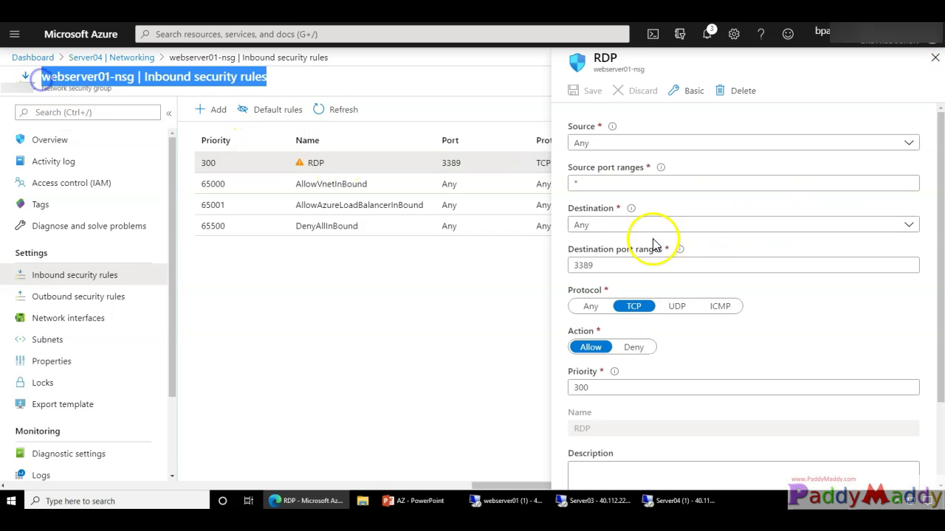
pyautogui.click(600, 148)
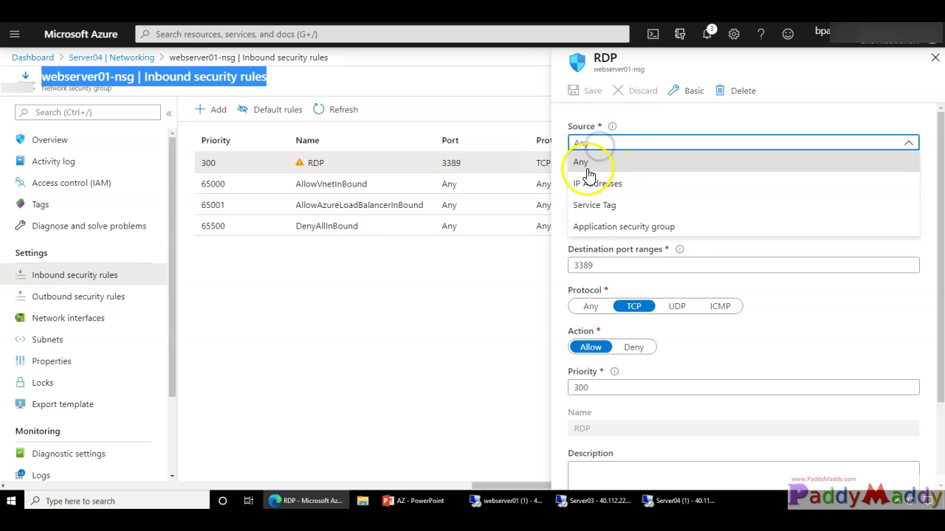
pyautogui.click(595, 167)
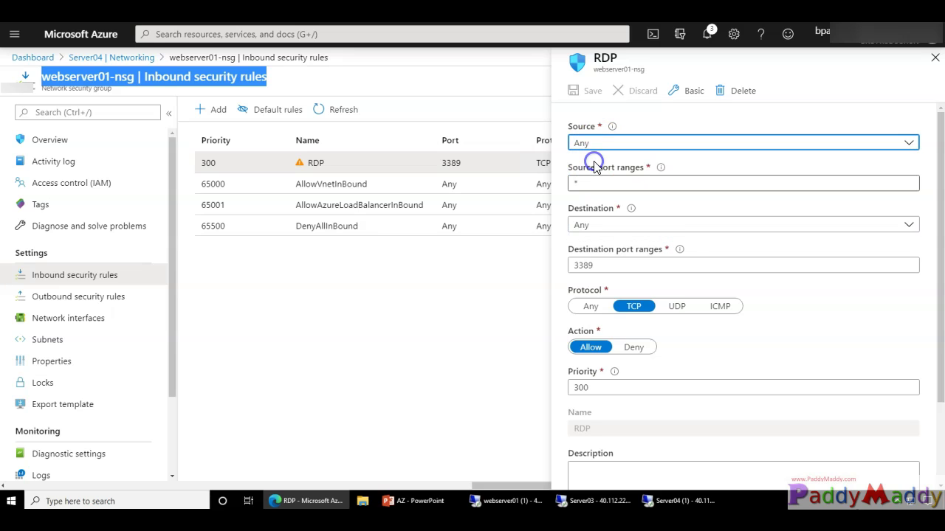
pyautogui.click(576, 183)
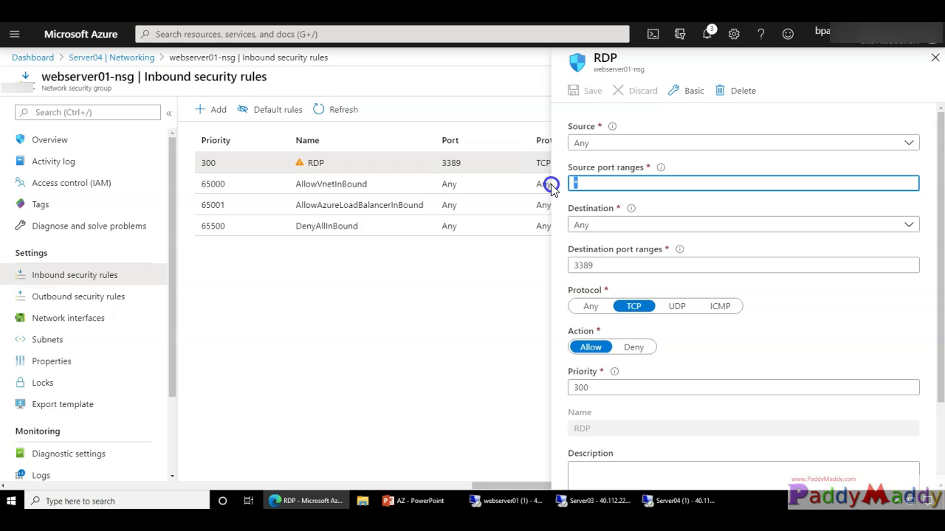
# Try IP Addresses as the destination type of the RDP rule.
pyautogui.click(611, 230)
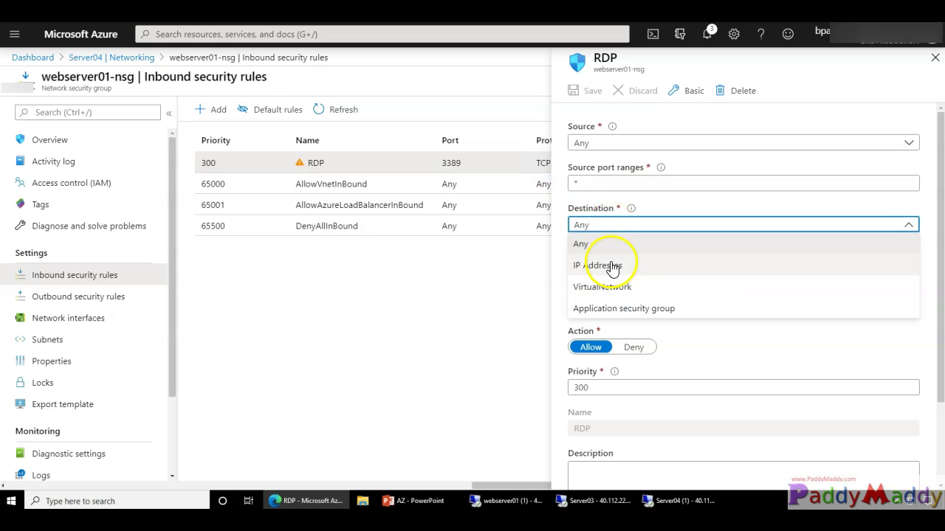
pyautogui.click(596, 267)
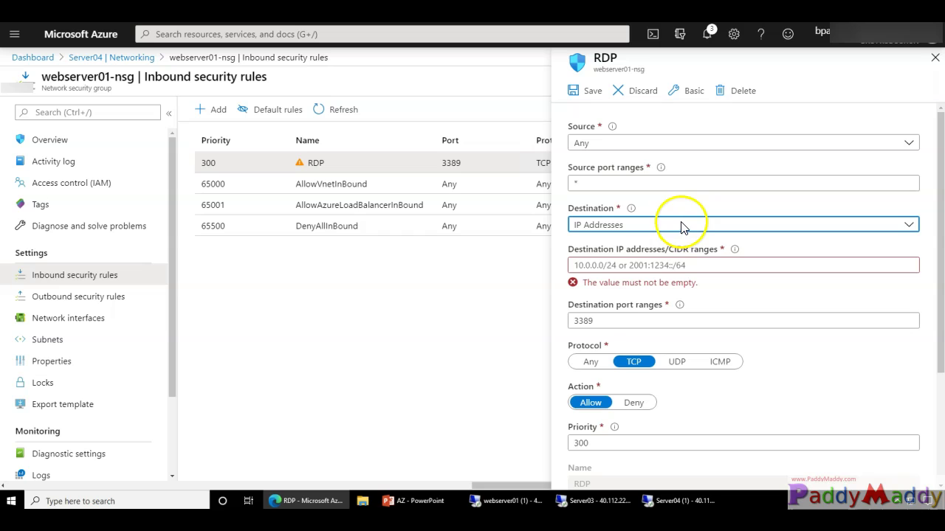
pyautogui.moveTo(676, 222); pyautogui.dragTo(716, 214)
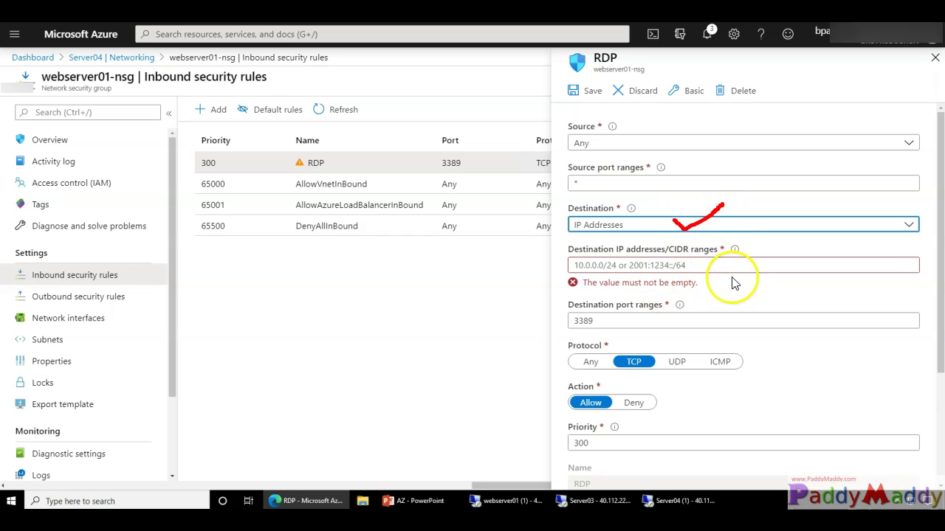
pyautogui.moveTo(708, 256)
pyautogui.mouseDown()
pyautogui.moveTo(745, 284)
pyautogui.moveTo(713, 279)
pyautogui.mouseUp()
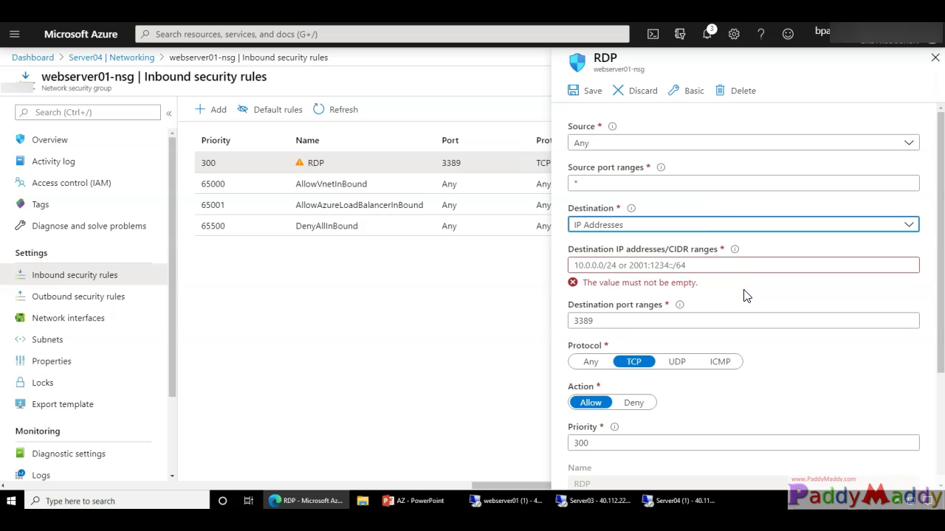
# Set the RDP rule's destination to the application security group MyASG-Demo-App01 and save the rule.
pyautogui.click(605, 223)
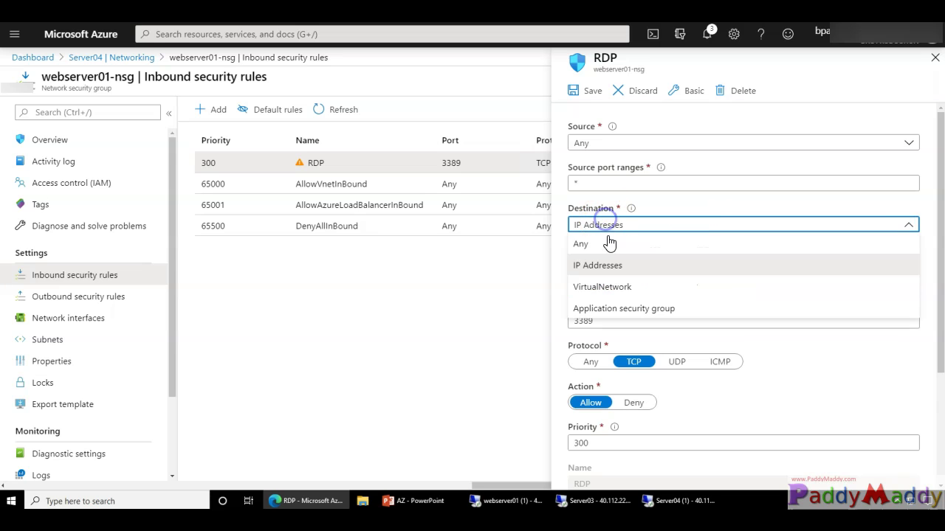
pyautogui.click(608, 310)
pyautogui.click(636, 270)
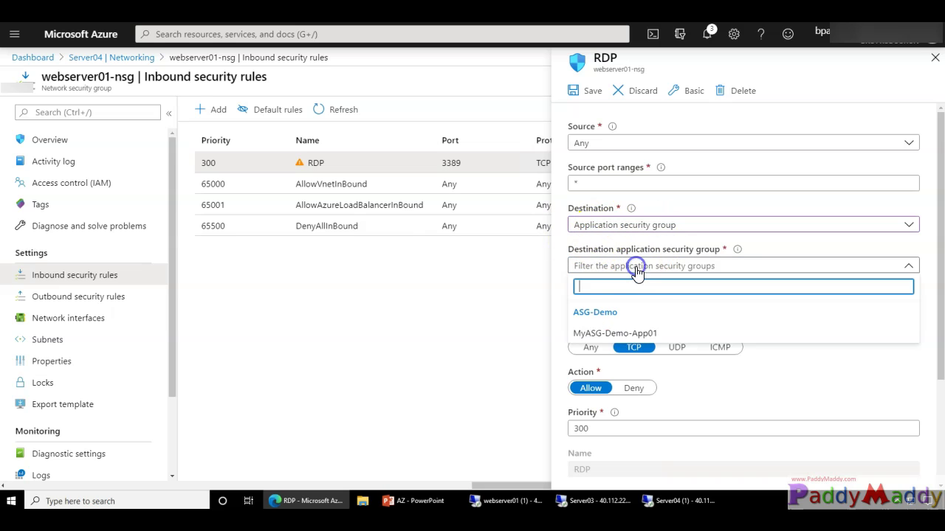
pyautogui.click(586, 333)
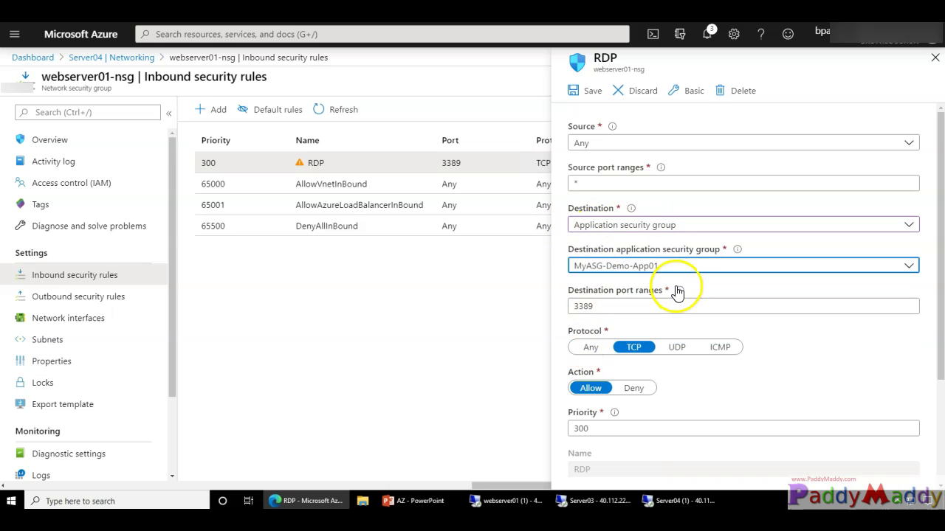
pyautogui.moveTo(677, 289)
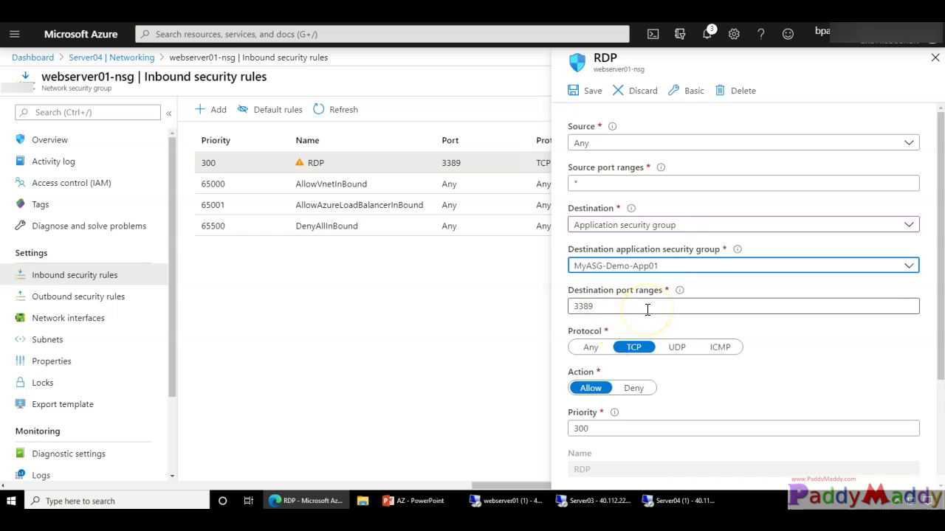
pyautogui.click(646, 309)
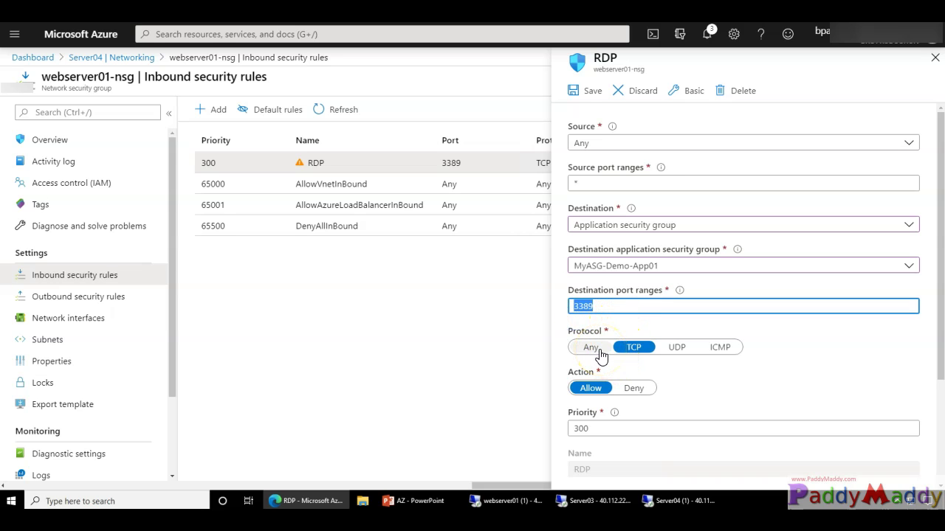
pyautogui.scroll(-3, 600, 355)
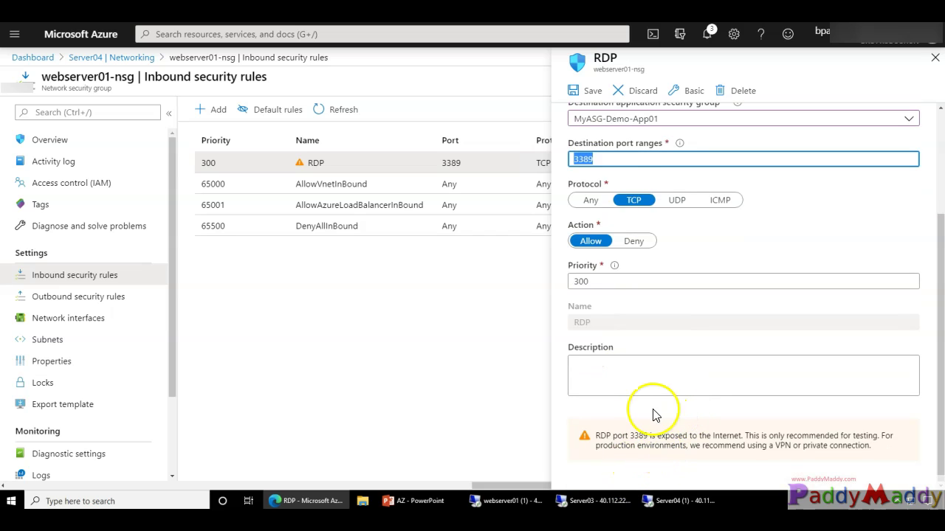
pyautogui.scroll(3, 653, 416)
pyautogui.click(585, 90)
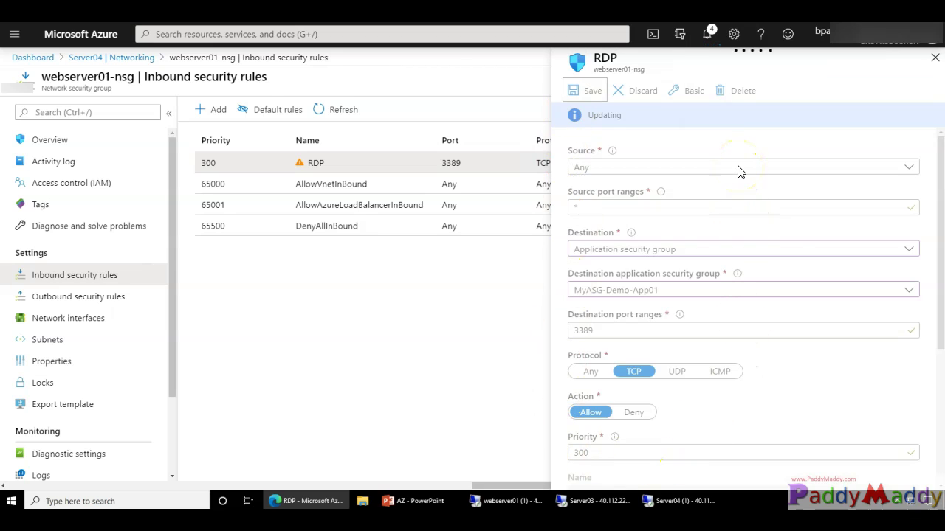
pyautogui.moveTo(674, 288)
pyautogui.mouseDown()
pyautogui.moveTo(544, 281)
pyautogui.moveTo(624, 312)
pyautogui.moveTo(674, 293)
pyautogui.mouseUp()
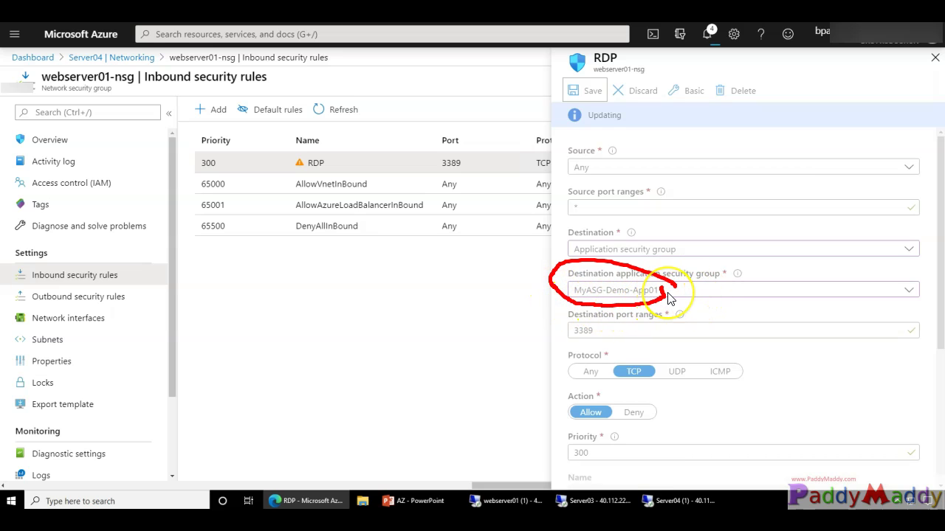
pyautogui.press('Escape')
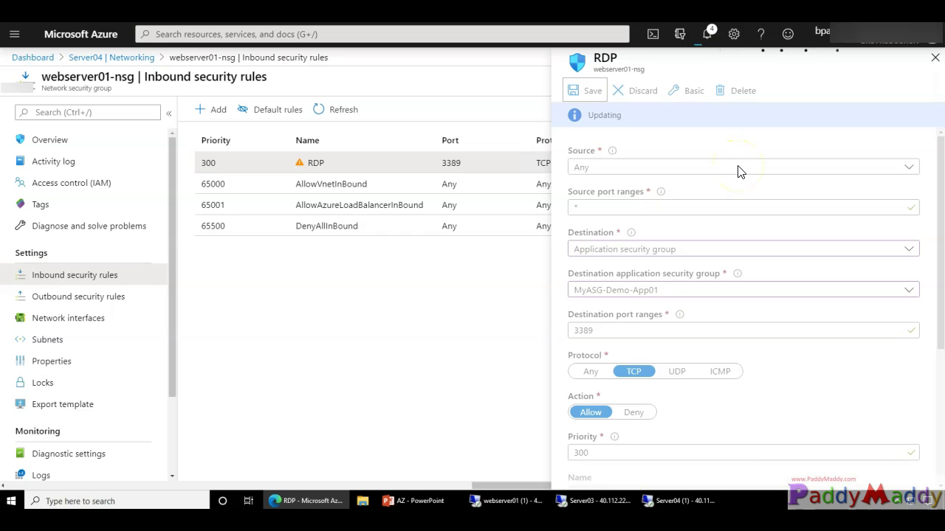
pyautogui.click(680, 359)
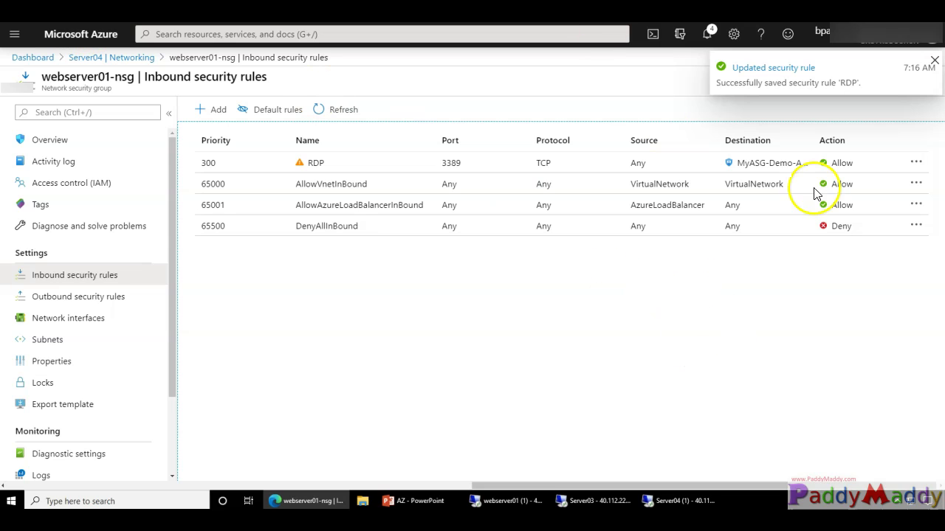
pyautogui.moveTo(812, 156)
pyautogui.mouseDown()
pyautogui.moveTo(764, 148)
pyautogui.moveTo(772, 175)
pyautogui.moveTo(807, 158)
pyautogui.mouseUp()
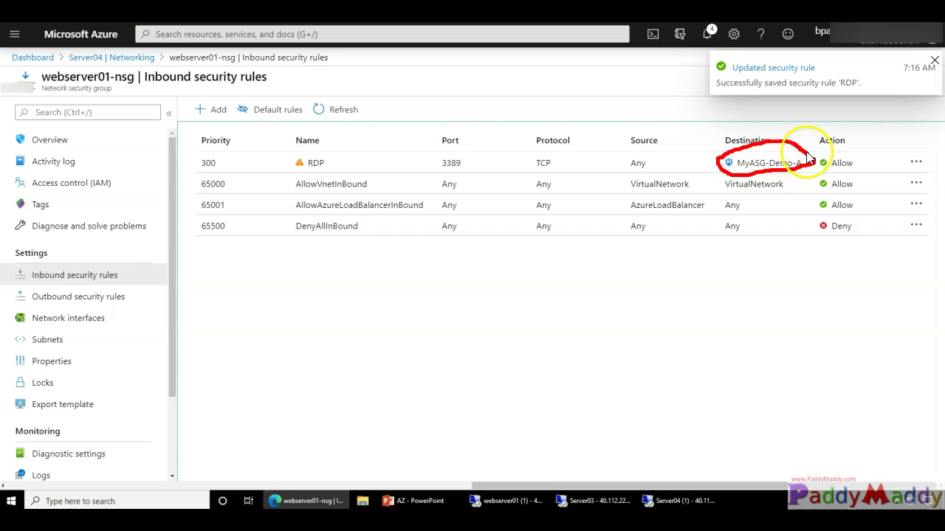
pyautogui.press('Escape')
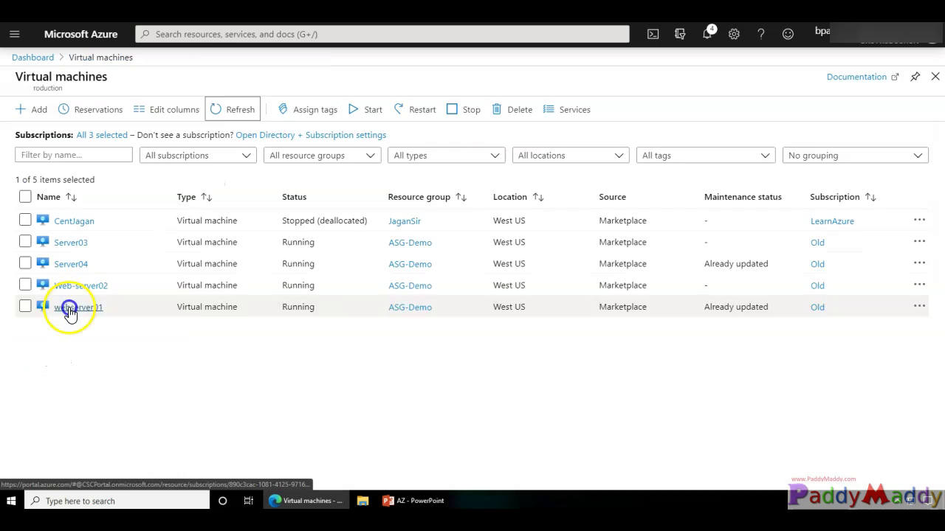
# Download the RDP connection file for the webserver01 virtual machine and open it.
pyautogui.click(73, 309)
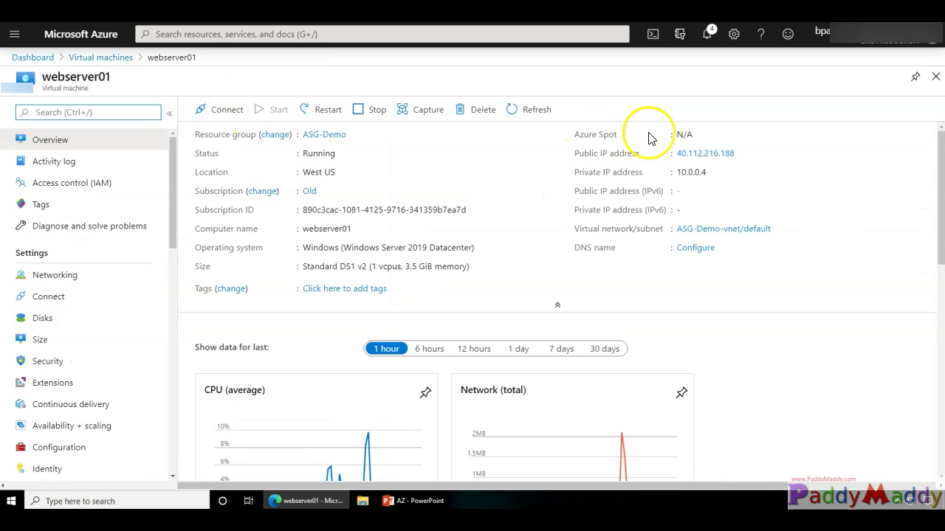
pyautogui.click(204, 109)
pyautogui.click(204, 135)
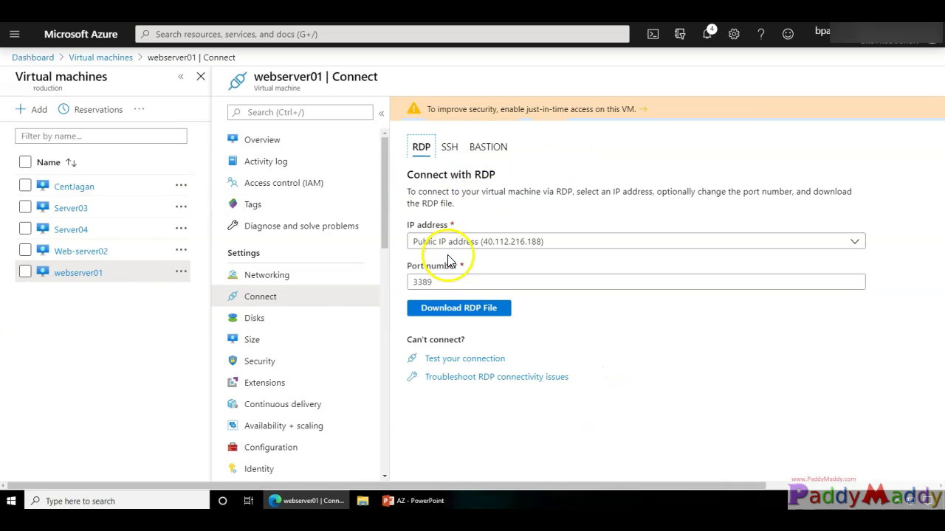
pyautogui.click(445, 304)
pyautogui.click(71, 477)
pyautogui.click(459, 281)
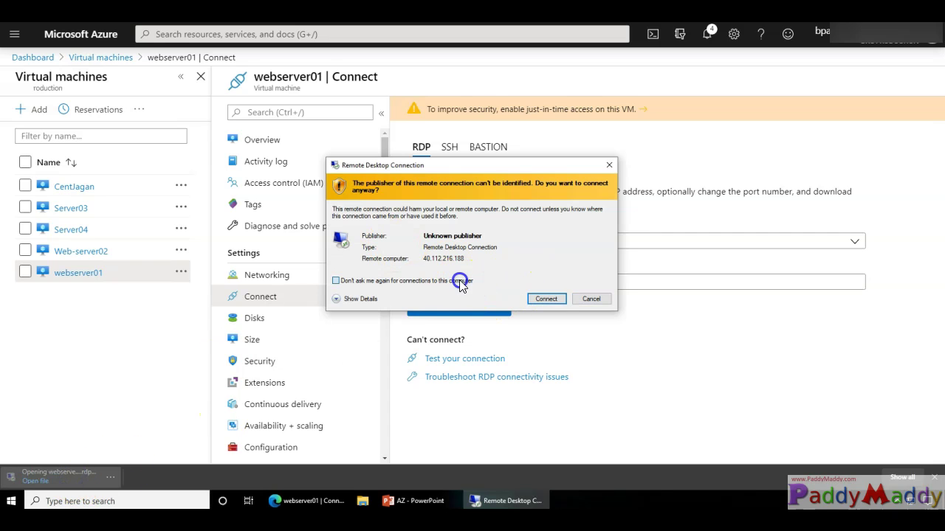
# Connect to webserver01 over Remote Desktop by entering the account password and accepting the certificate prompt.
pyautogui.click(547, 299)
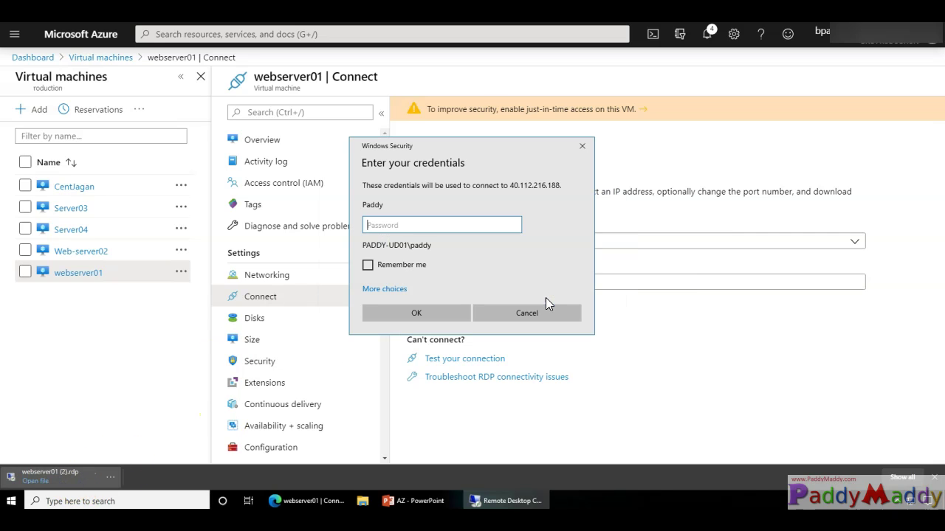
pyautogui.write('•••••••••••')
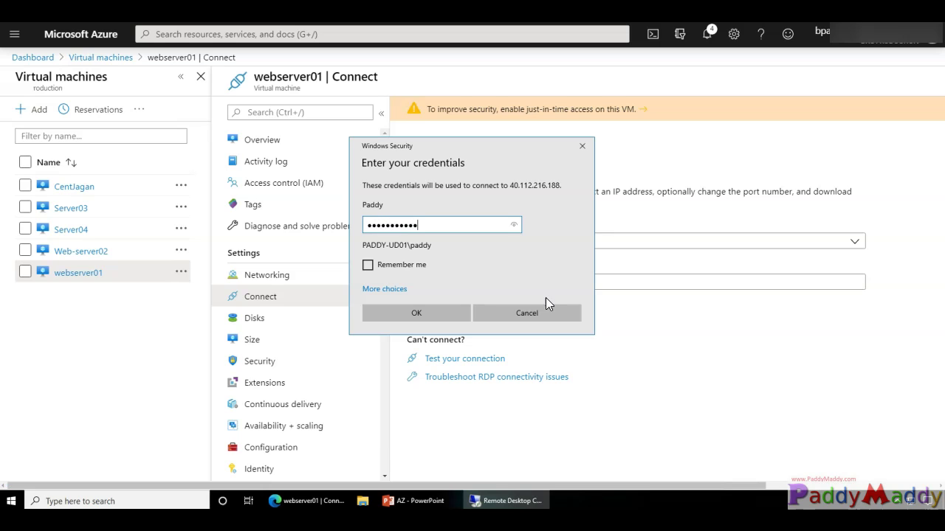
pyautogui.press('Return')
pyautogui.click(498, 329)
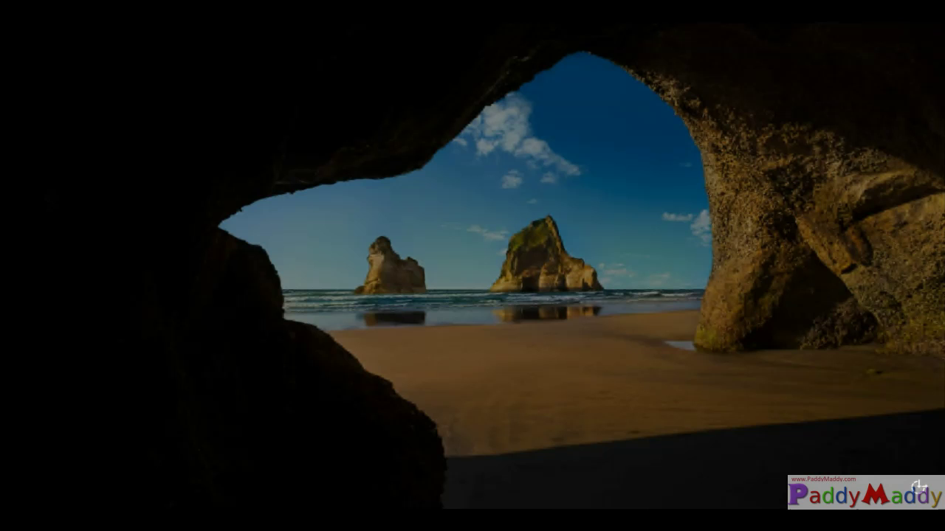
pyautogui.click(376, 119)
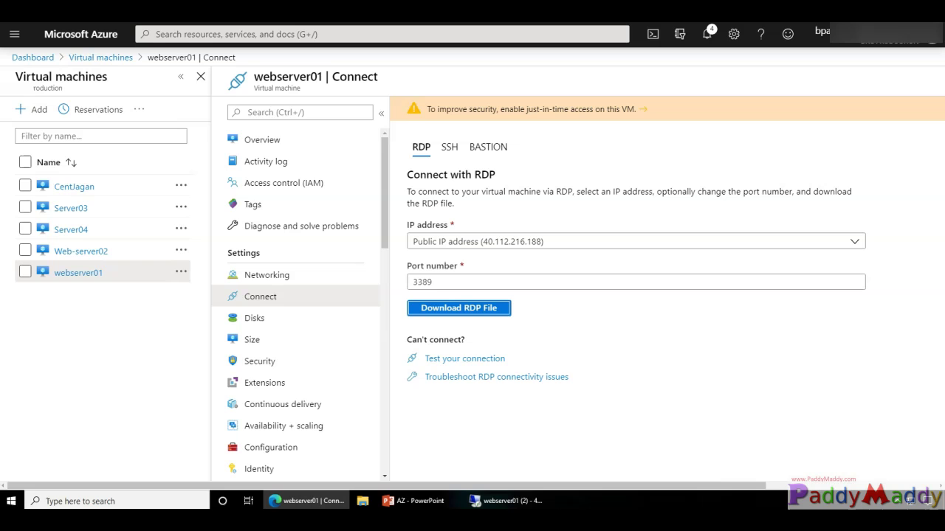
# Download the RDP connection file for the Web-server02 virtual machine and open it.
pyautogui.click(85, 251)
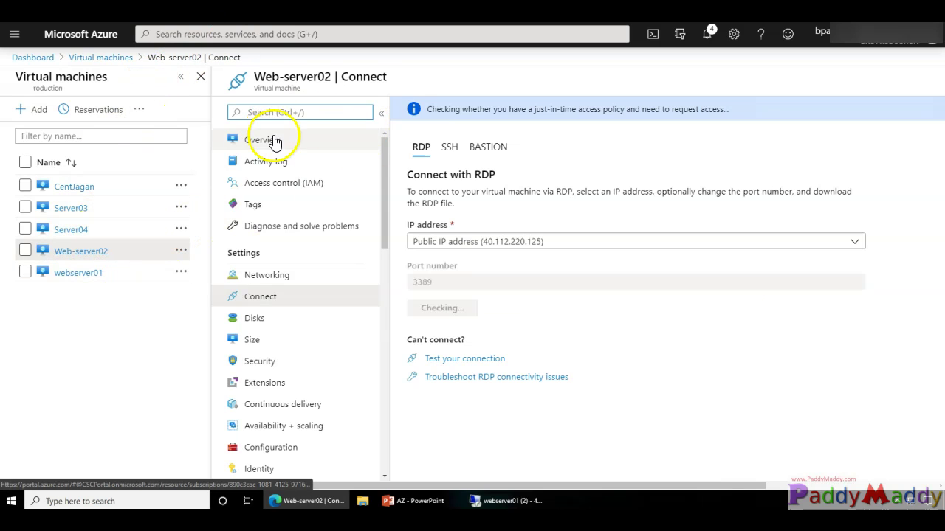
pyautogui.click(274, 140)
pyautogui.click(232, 110)
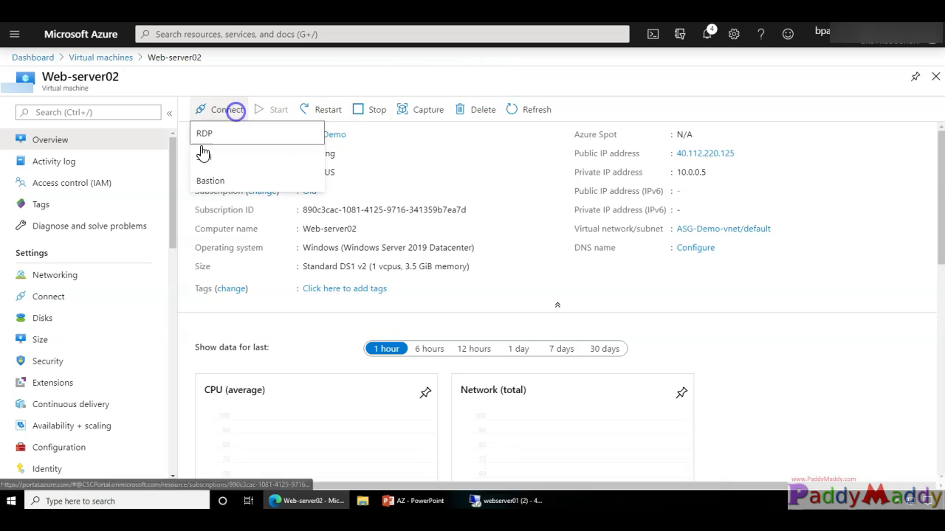
pyautogui.click(219, 132)
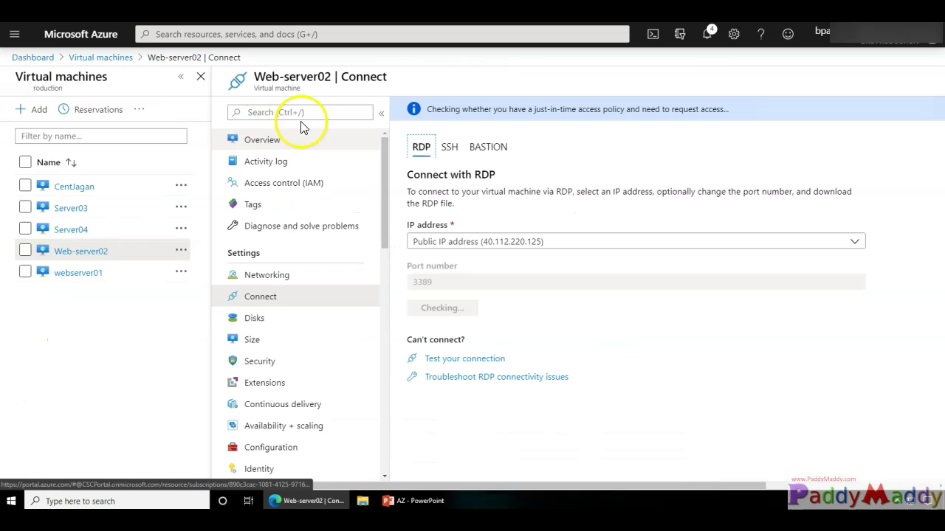
pyautogui.click(435, 307)
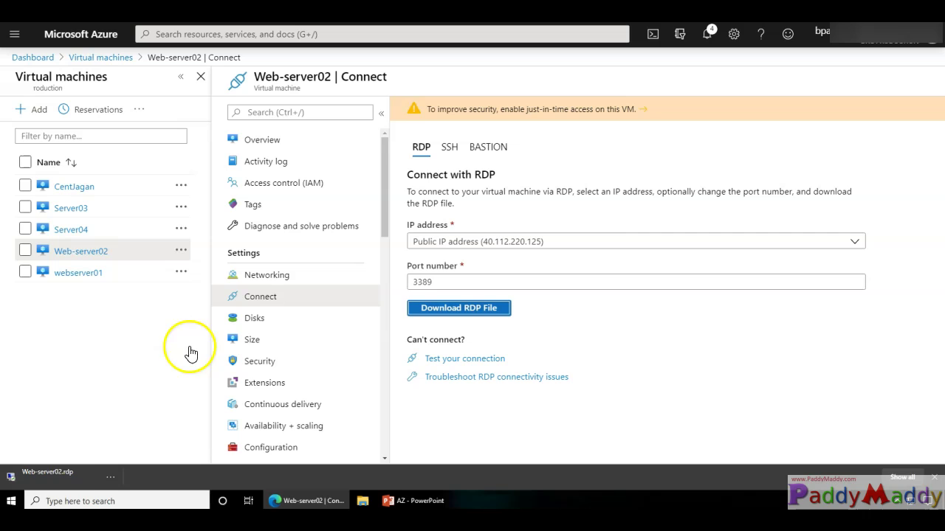
pyautogui.click(72, 476)
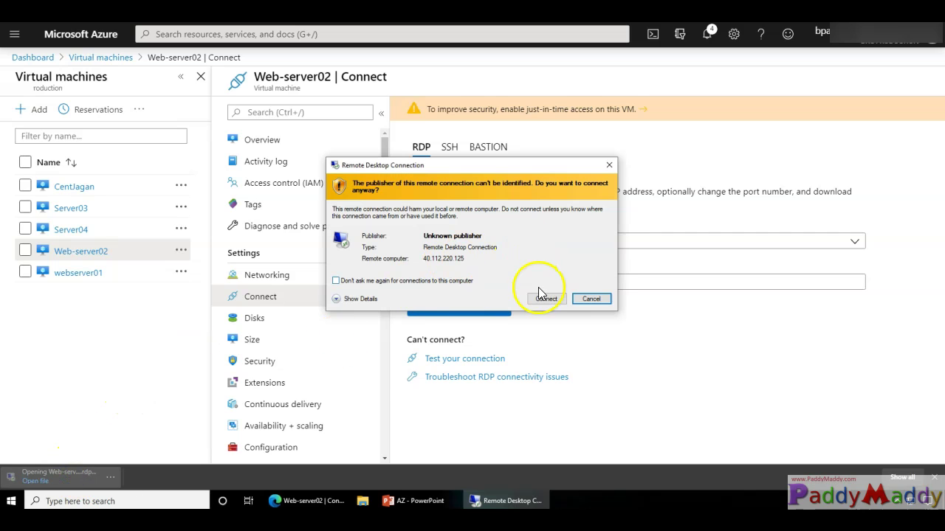
# Connect to Web-server02 over Remote Desktop with the account username and password, accepting the certificate prompt.
pyautogui.click(545, 298)
pyautogui.write('paddy')
pyautogui.press('Tab')
pyautogui.write('P•••••••••••')
pyautogui.press('Return')
pyautogui.click(515, 329)
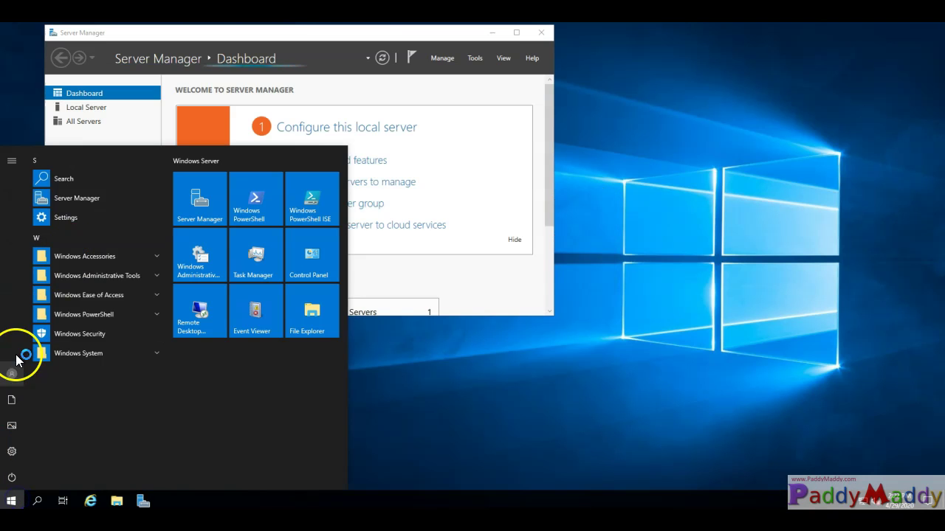
# Sign out of the Web-server02 remote desktop session.
pyautogui.click(11, 373)
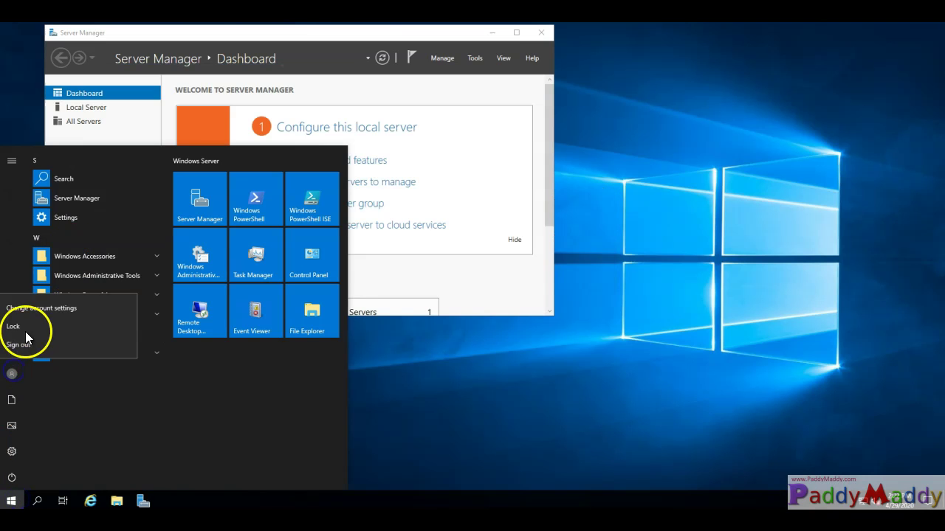
pyautogui.click(22, 344)
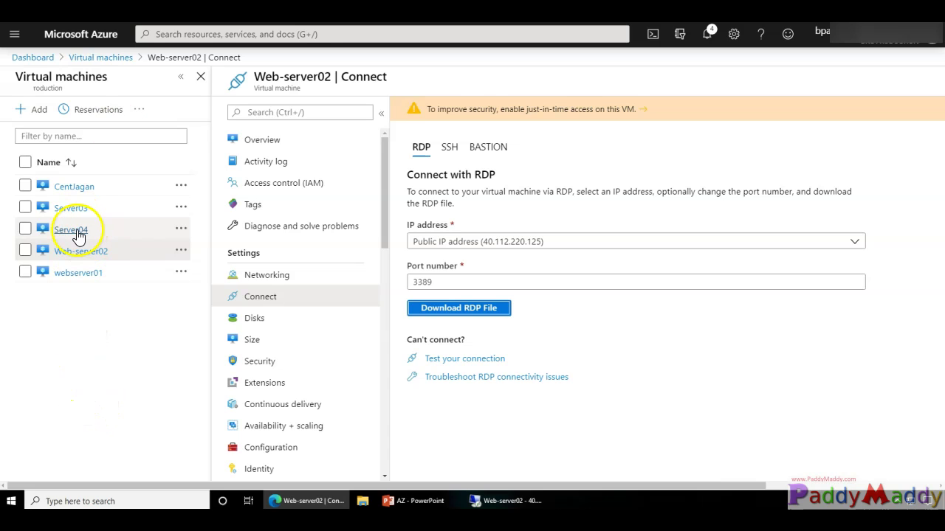
# Download Server04's RDP file, open it and try to connect to Server04 over Remote Desktop.
pyautogui.click(78, 234)
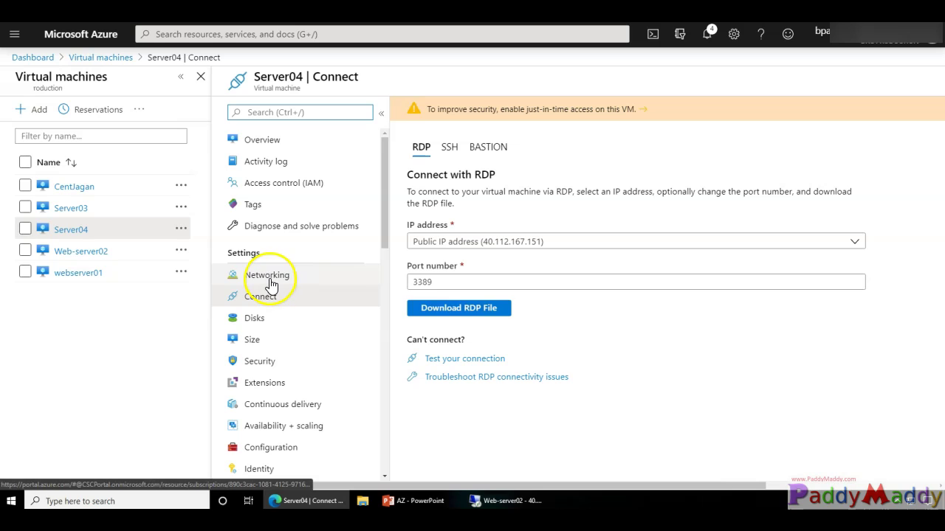
pyautogui.click(459, 316)
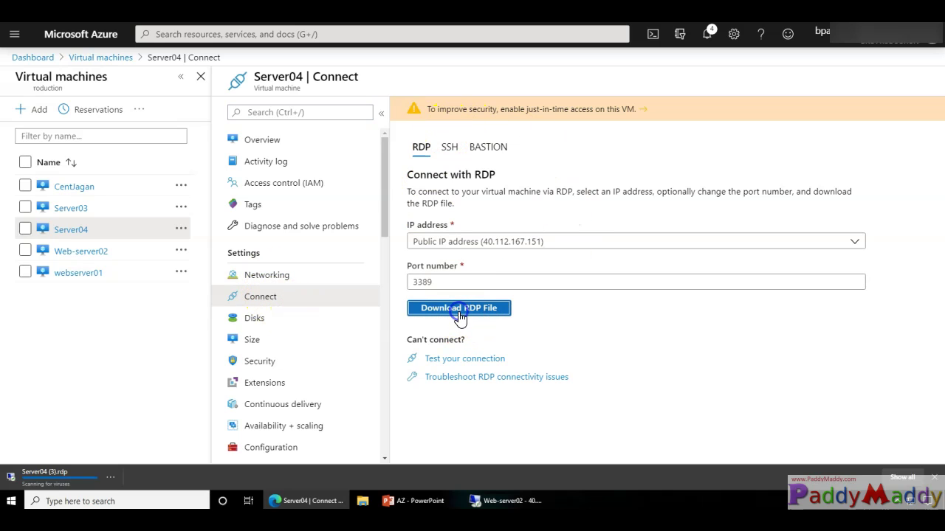
pyautogui.click(40, 475)
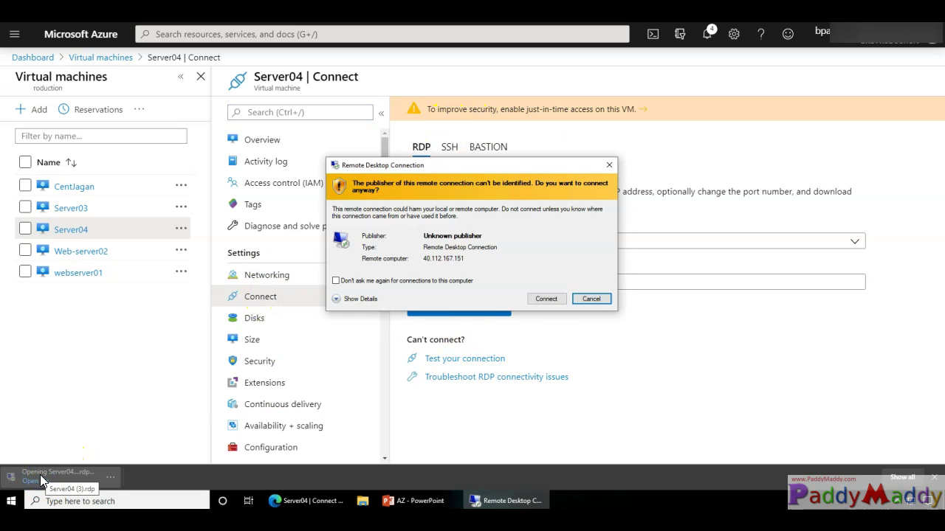
pyautogui.click(545, 299)
pyautogui.moveTo(452, 209); pyautogui.dragTo(406, 146)
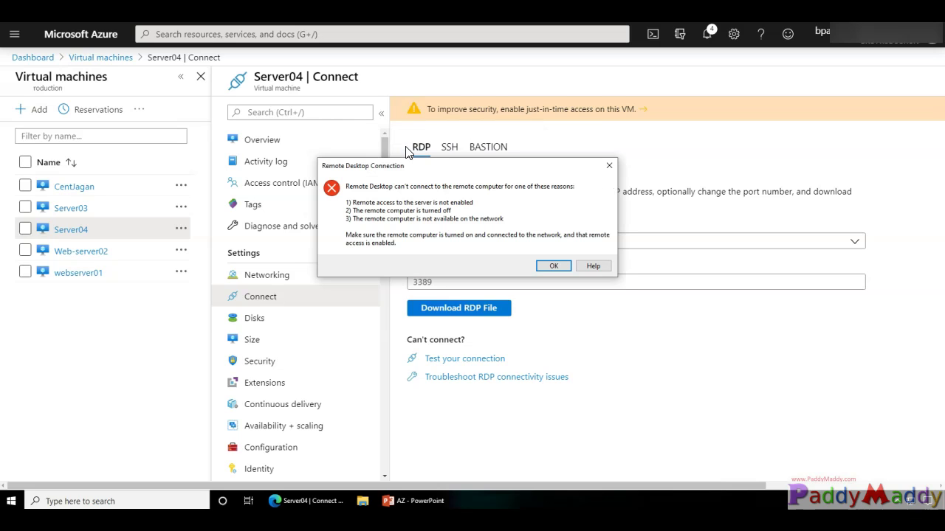
pyautogui.click(552, 269)
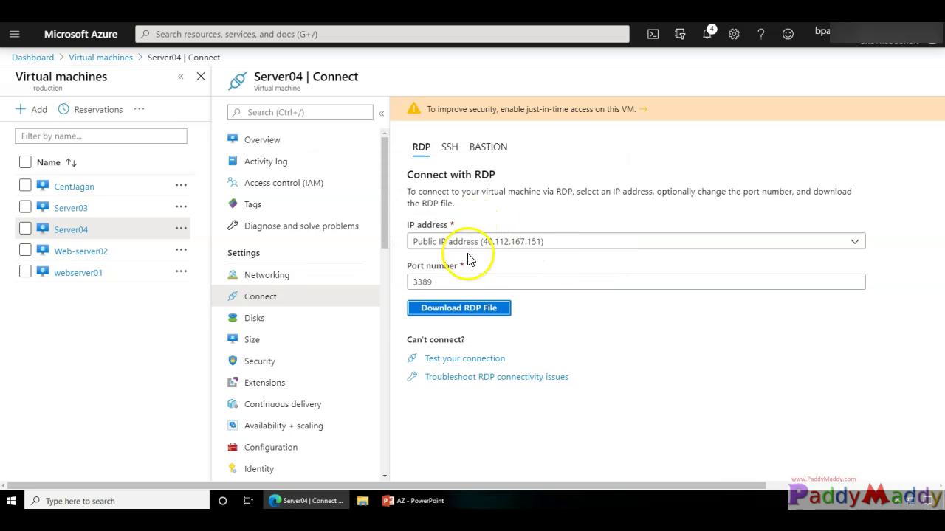
# Copy Server04's public IP address from its overview and open Command Prompt as administrator.
pyautogui.click(308, 141)
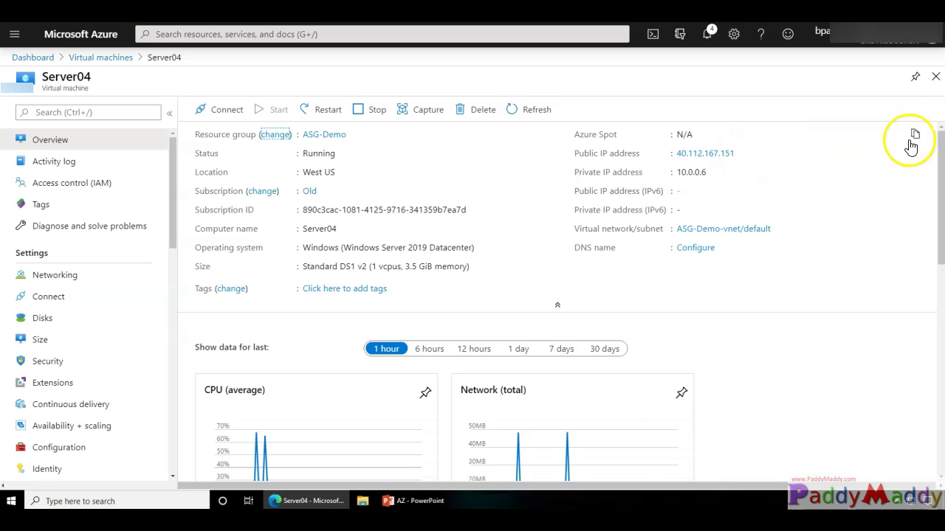
pyautogui.click(914, 152)
pyautogui.click(121, 501)
pyautogui.write('cmd')
pyautogui.click(263, 307)
pyautogui.click(426, 309)
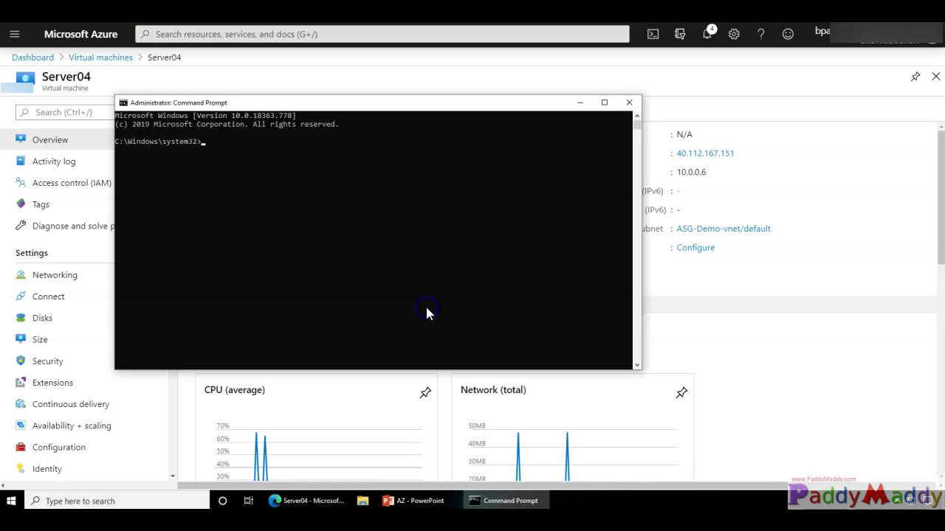
# Test Server04's RDP port by running telnet 40.112.167.151 3389.
pyautogui.write('telnet')
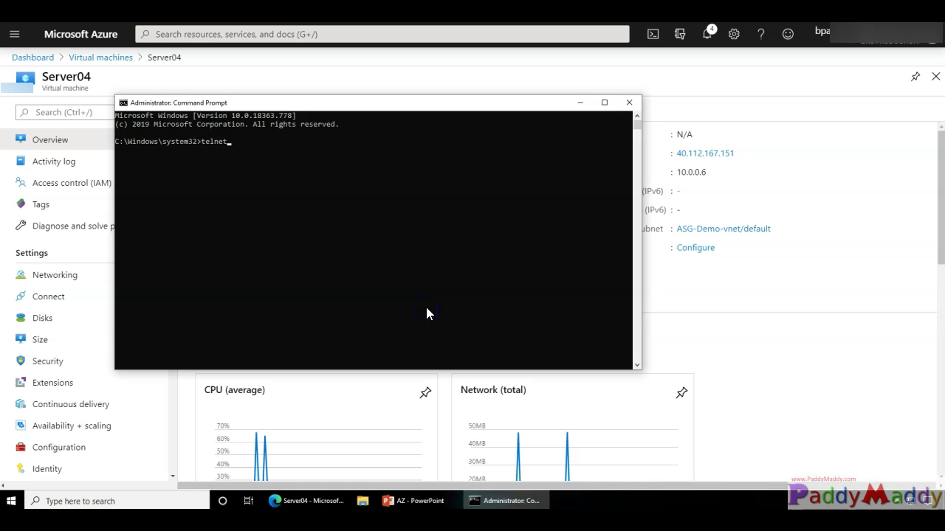
pyautogui.rightClick(427, 309)
pyautogui.write('3389')
pyautogui.press('Return')
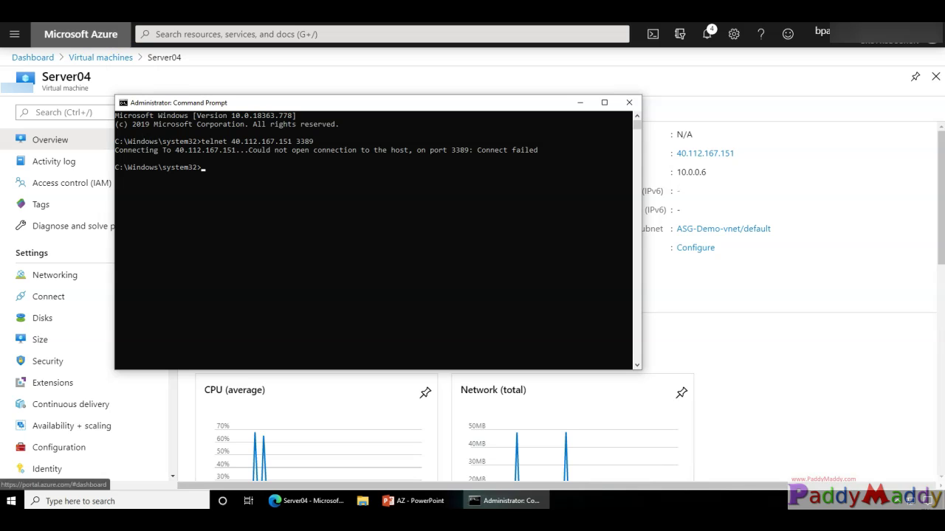
# Switch back to the Azure portal and check webserver01's application security groups and inbound port rules.
pyautogui.click(766, 373)
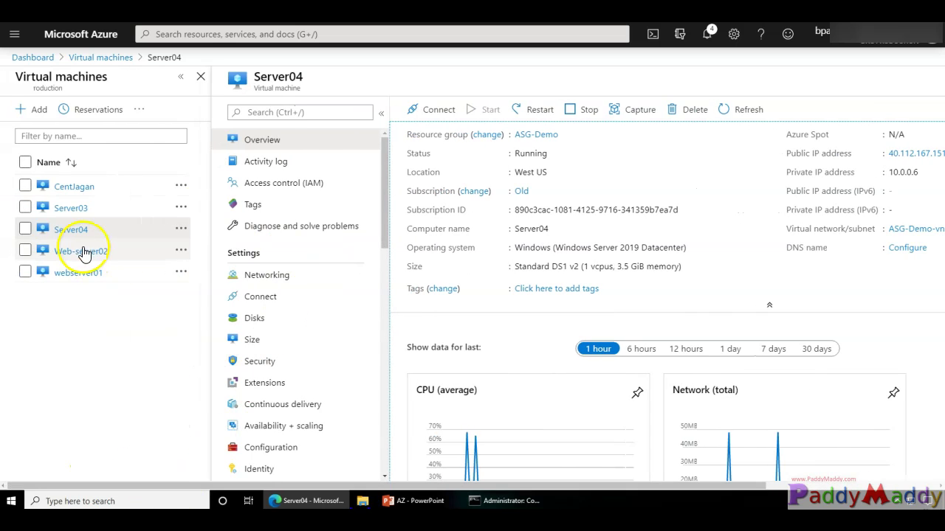
pyautogui.click(290, 277)
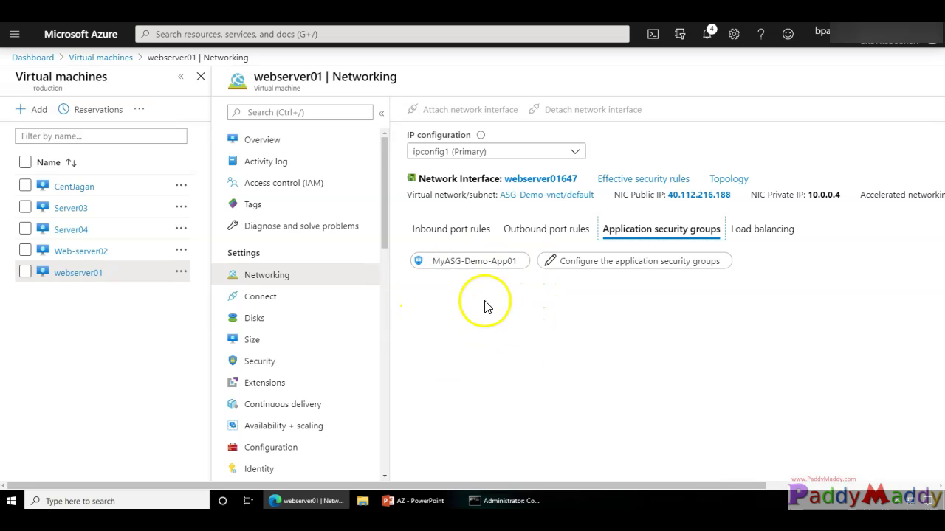
pyautogui.click(417, 229)
# Assign the MyASG-Demo-App01 application security group to Server04's network interface and save the change.
pyautogui.click(72, 231)
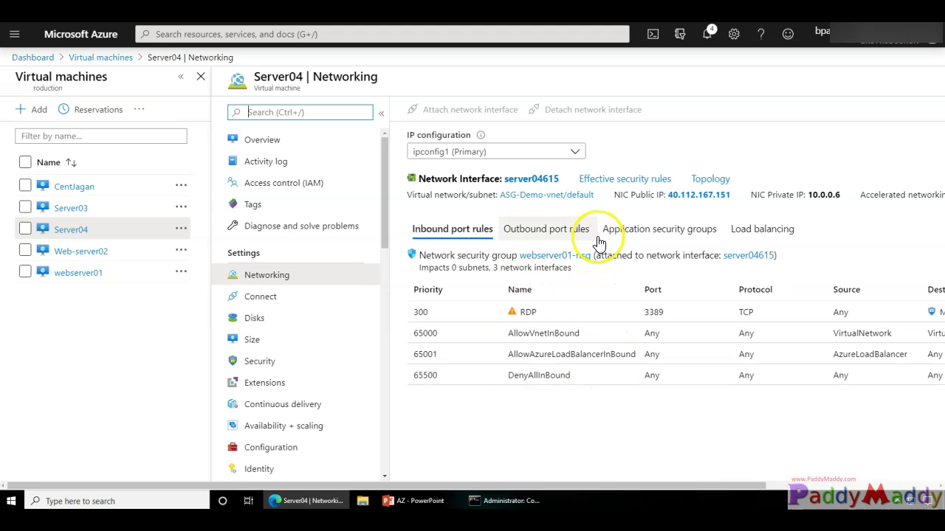
pyautogui.click(676, 230)
pyautogui.click(471, 262)
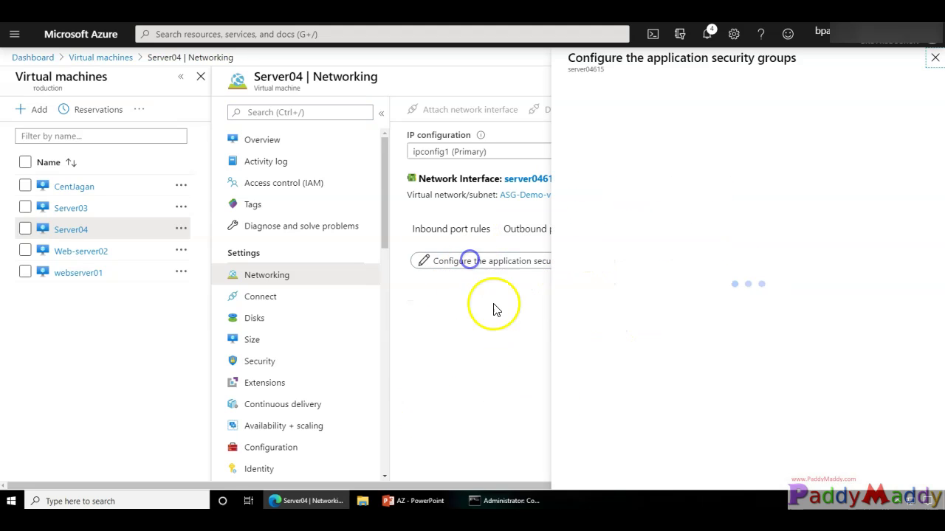
pyautogui.click(607, 220)
pyautogui.click(577, 290)
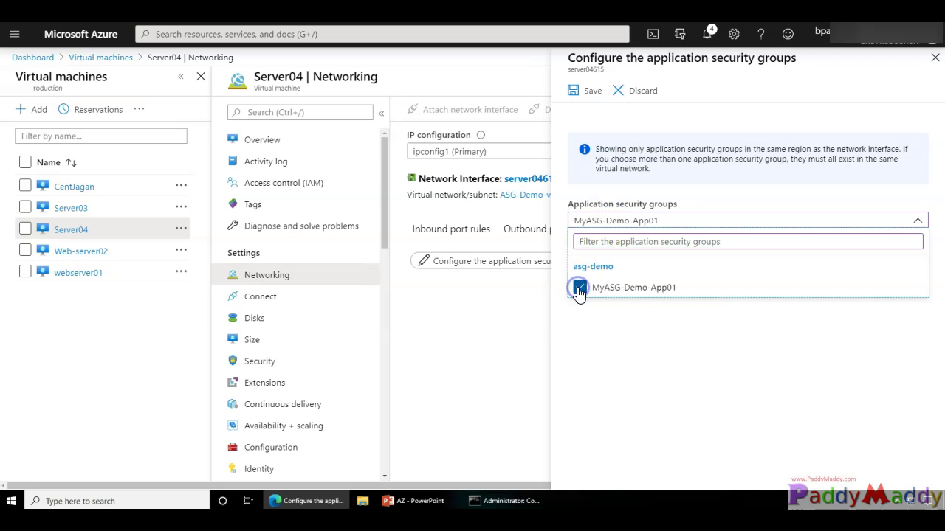
pyautogui.click(615, 364)
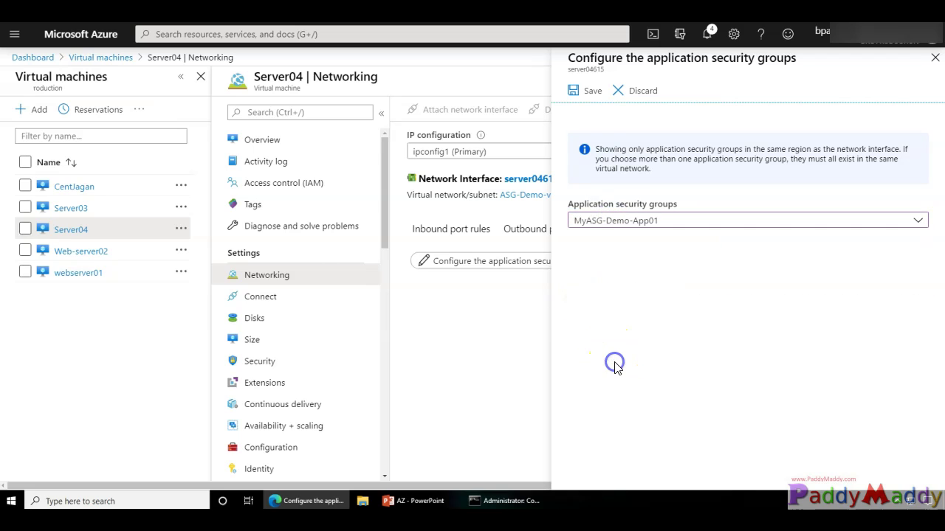
pyautogui.click(585, 91)
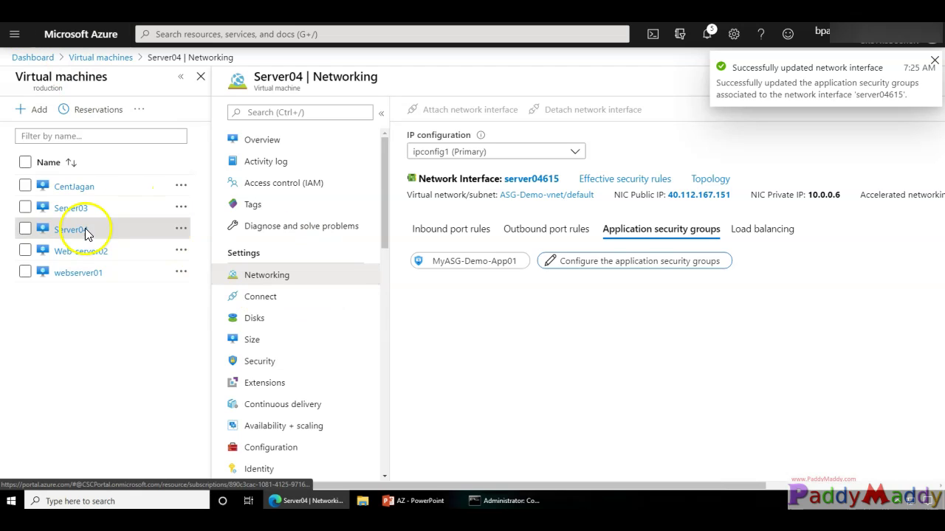
pyautogui.click(935, 60)
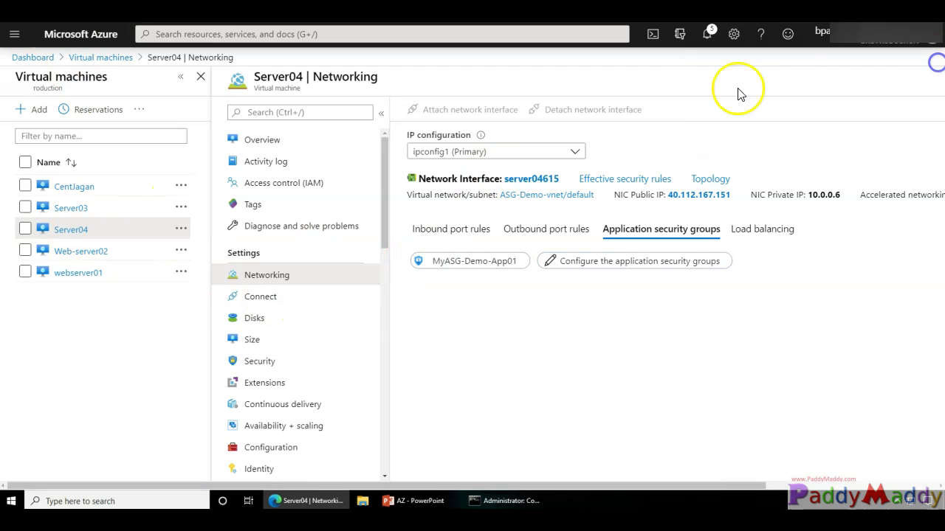
# Switch to Command Prompt and rerun telnet 40.112.167.151 3389 to retest Server04's RDP port.
pyautogui.click(509, 501)
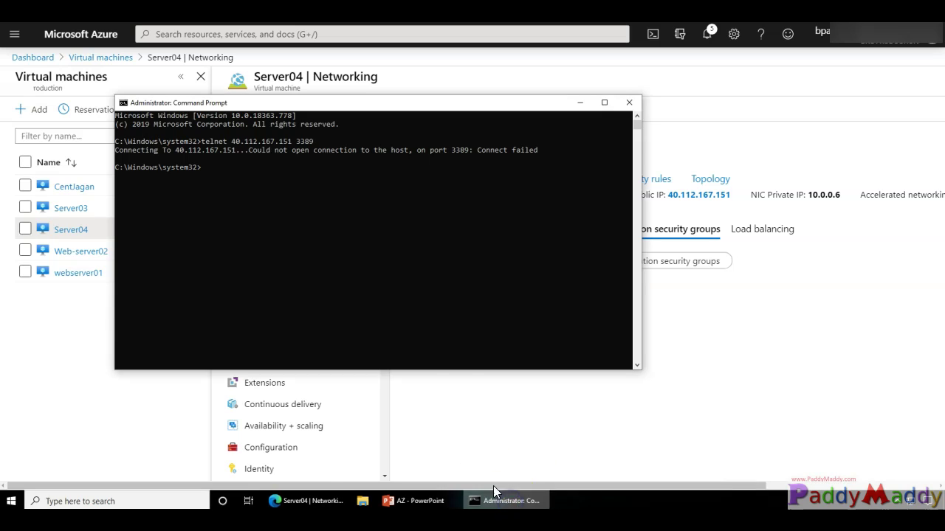
pyautogui.click(330, 105)
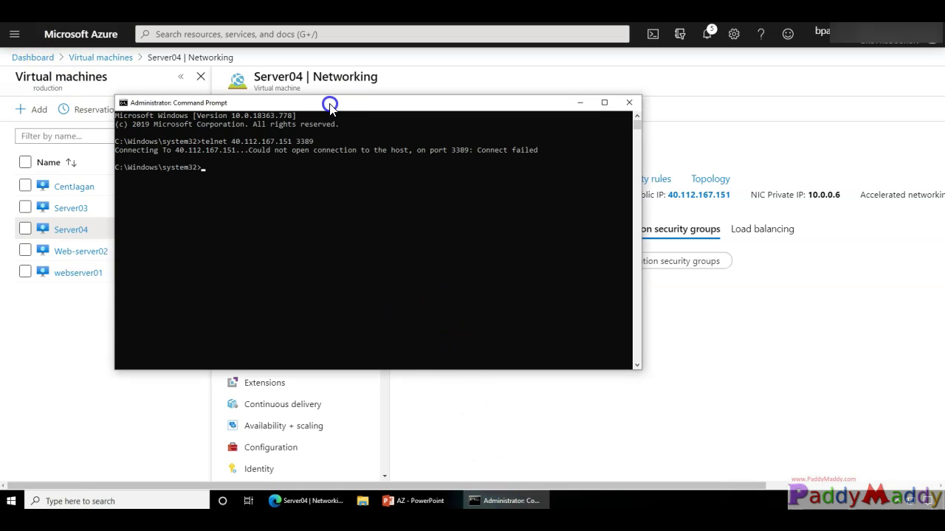
pyautogui.press('Up')
pyautogui.press('Return')
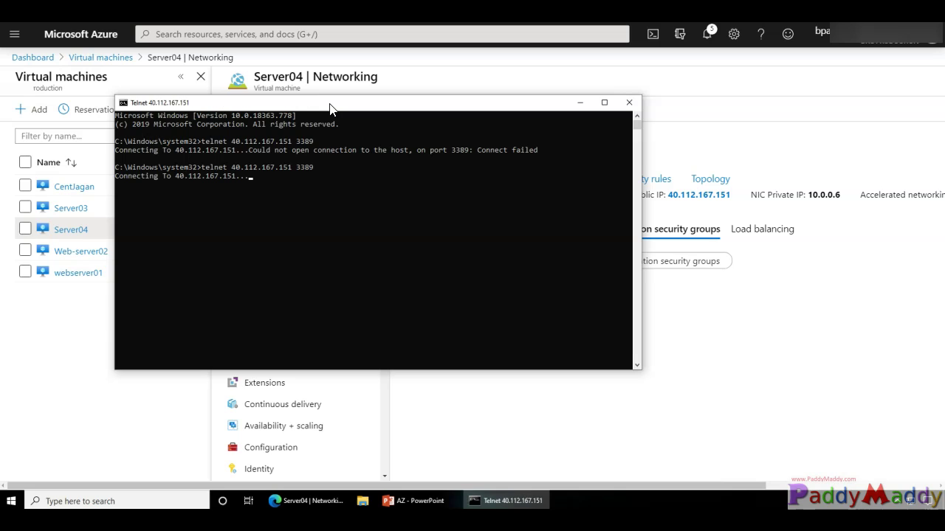
pyautogui.moveTo(225, 112); pyautogui.dragTo(260, 147)
pyautogui.click(666, 156)
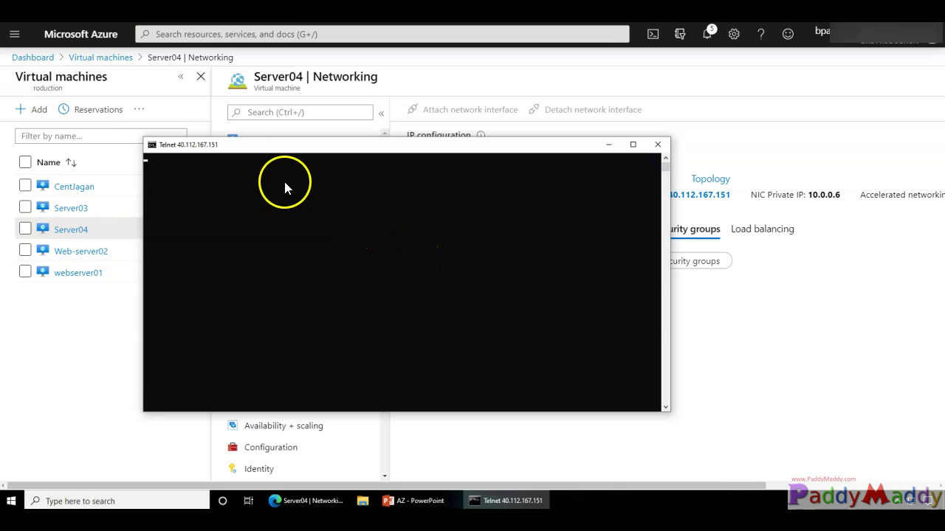
# Return to the full virtual machines list in the Azure portal.
pyautogui.click(779, 426)
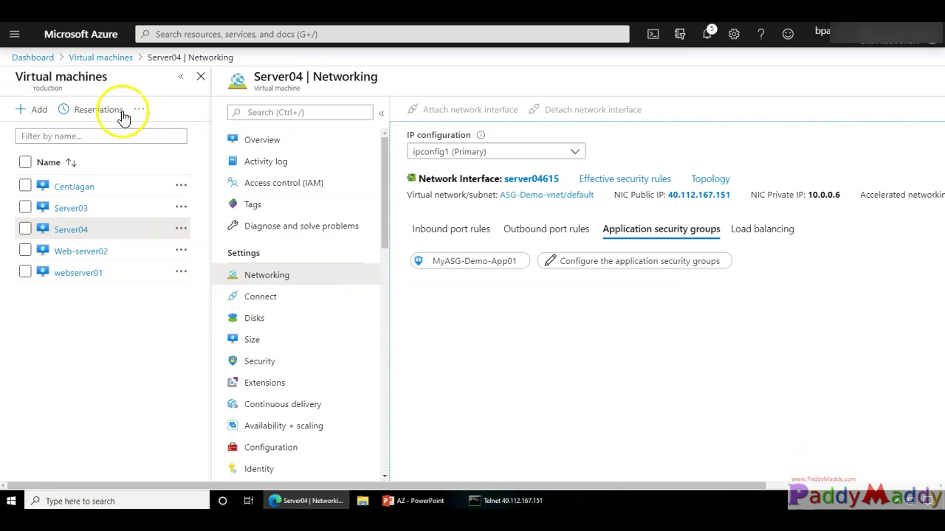
pyautogui.click(115, 64)
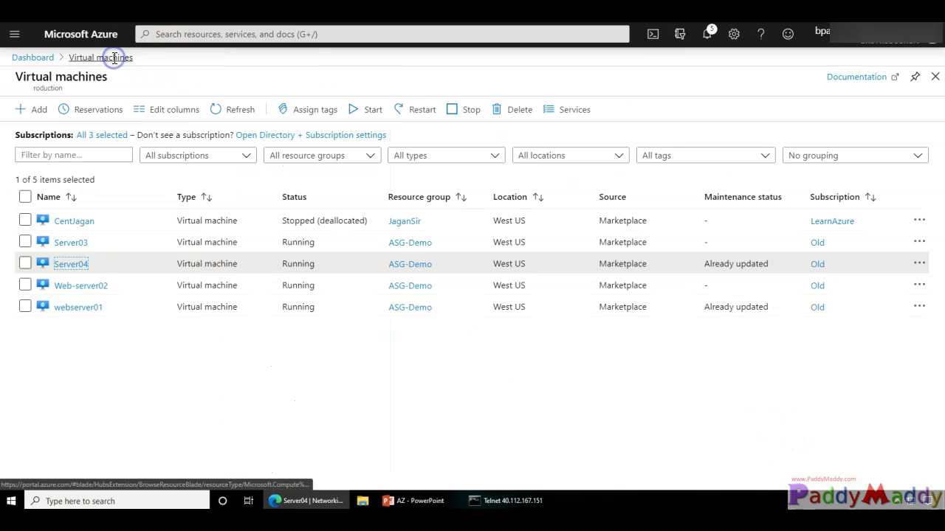